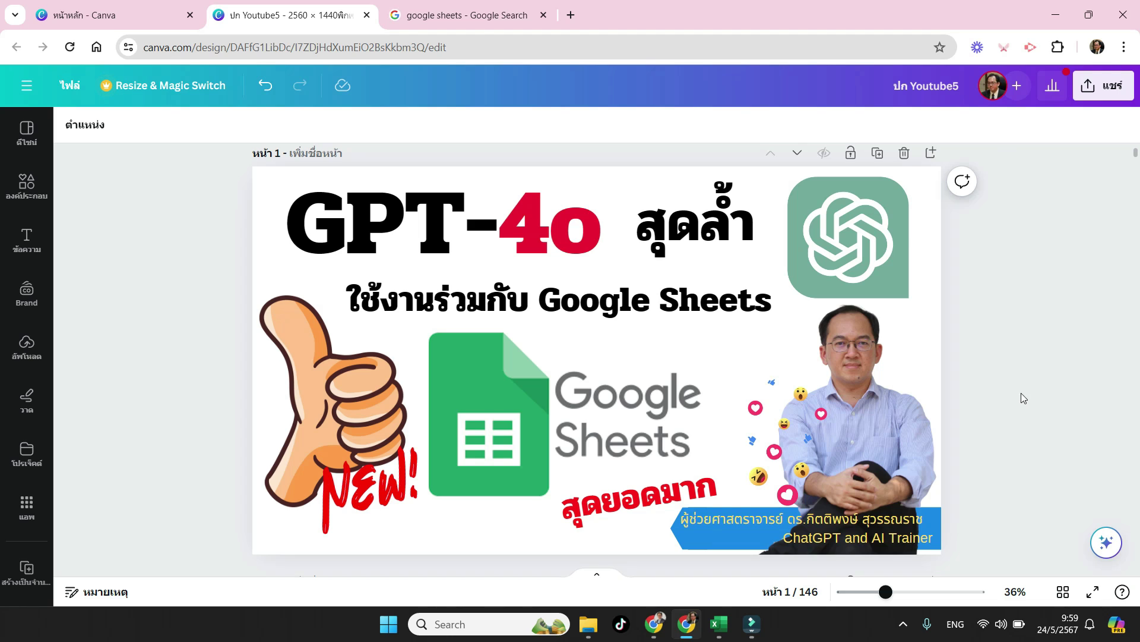
Switch from YouTube Studio to the 'gpt-4o Sheet ทดสอบ' Google Sheets tab
left_click(656, 627)
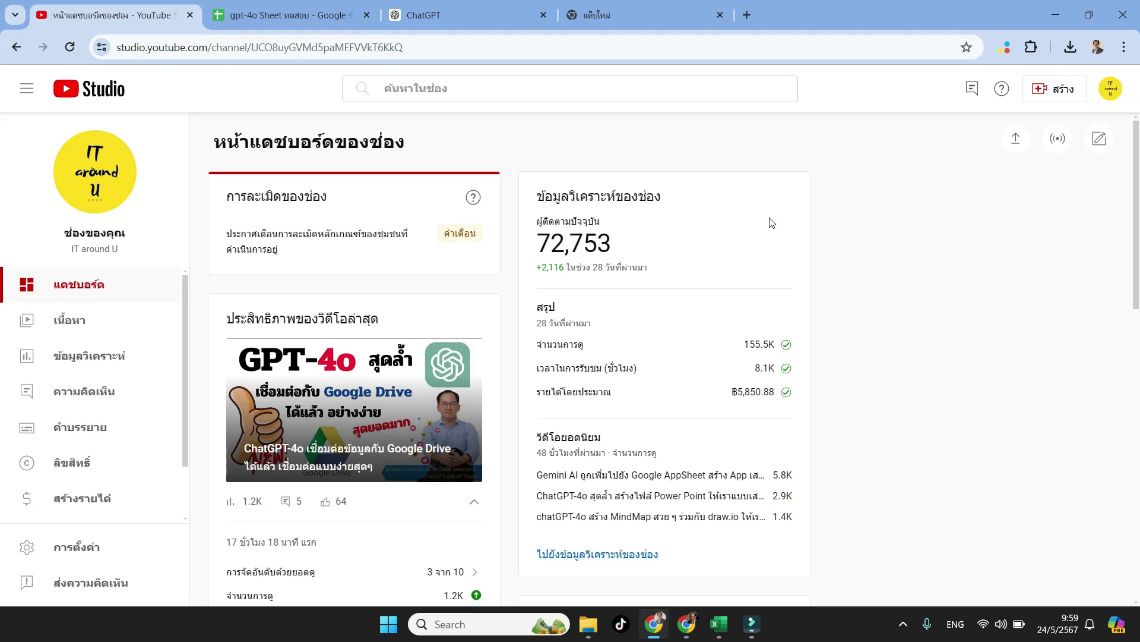
left_click(285, 15)
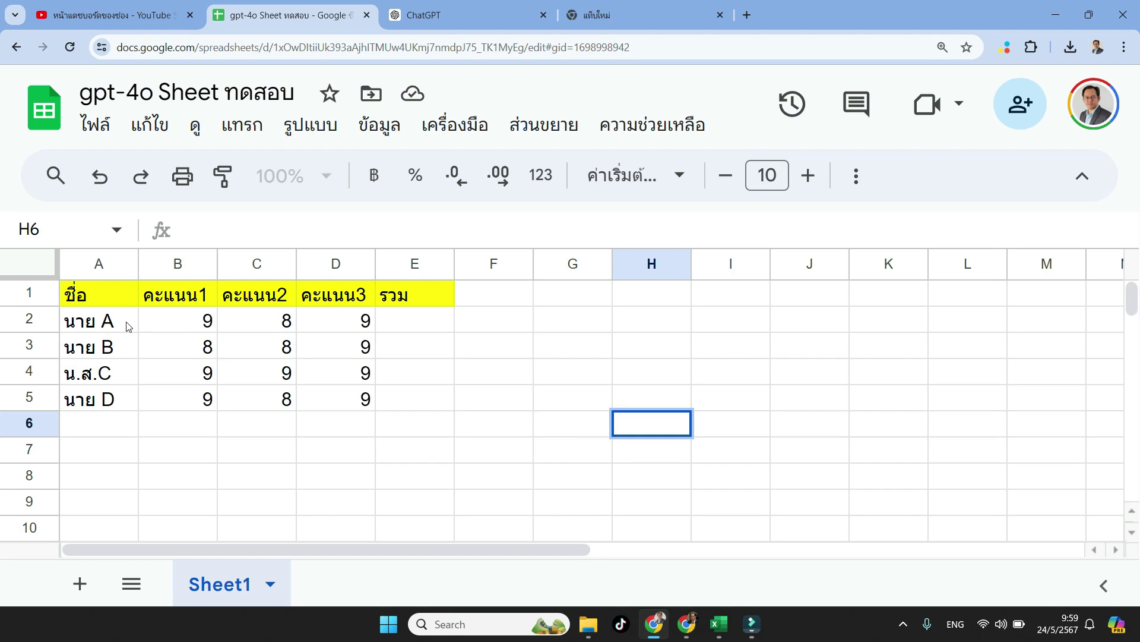
Point out the names, the คะแนน1–คะแนน3 headers and empty total cell E2, then switch to ChatGPT
left_click(128, 326)
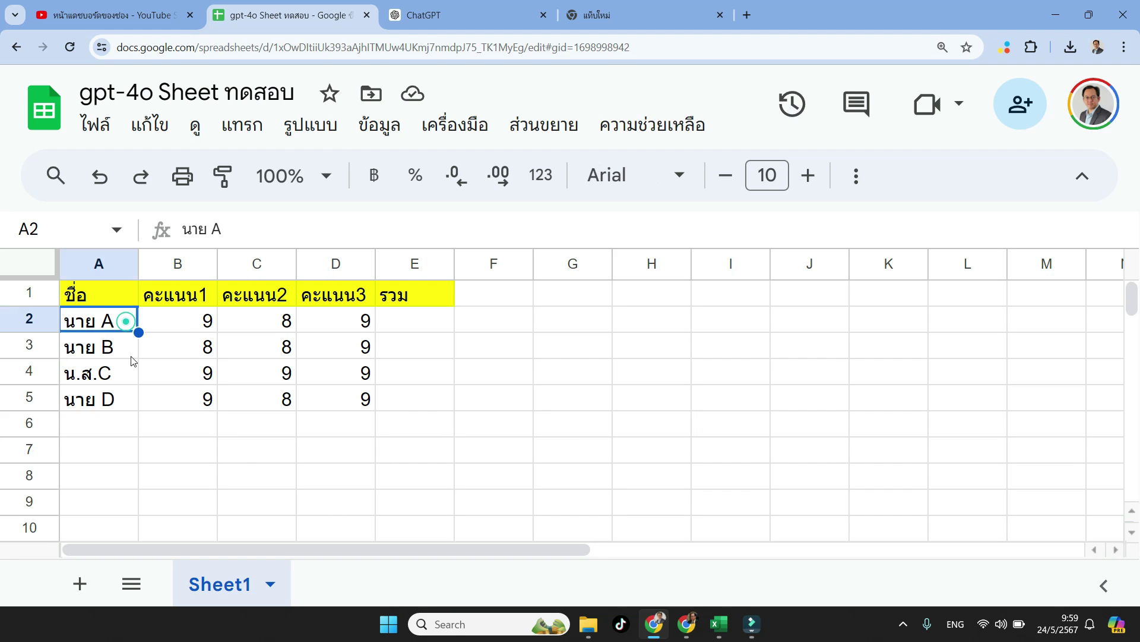
left_click(184, 292)
left_click(263, 294)
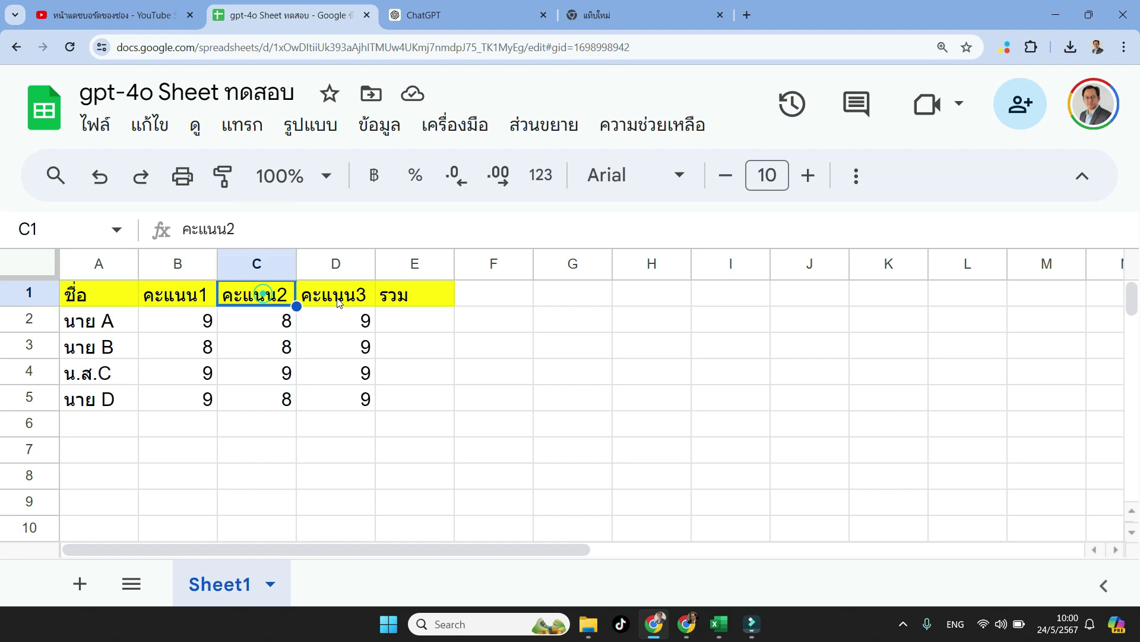
left_click(339, 300)
left_click(410, 324)
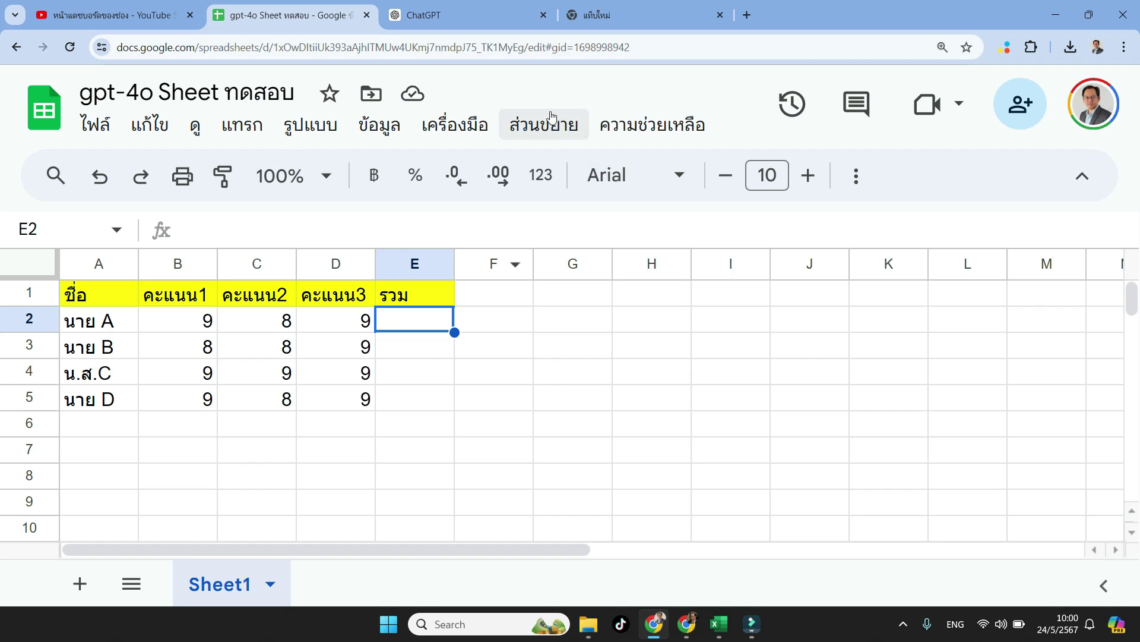
left_click(489, 20)
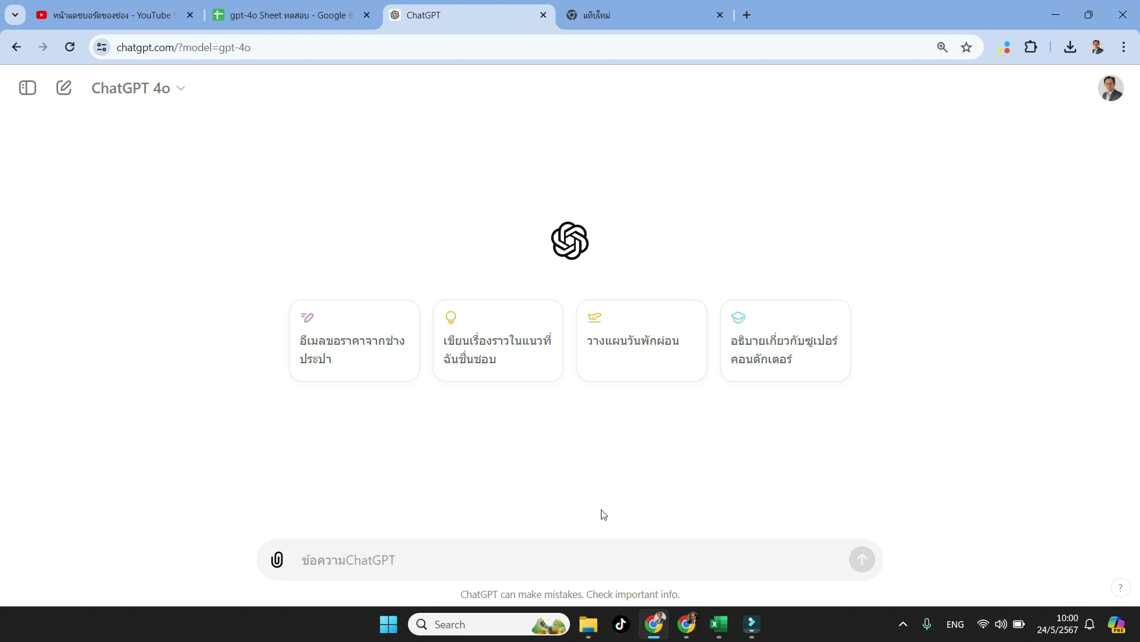
Attach 'gpt-4o Sheet ทดสอบ' from Google Drive by searching 'gpt-' in the file picker
left_click(279, 563)
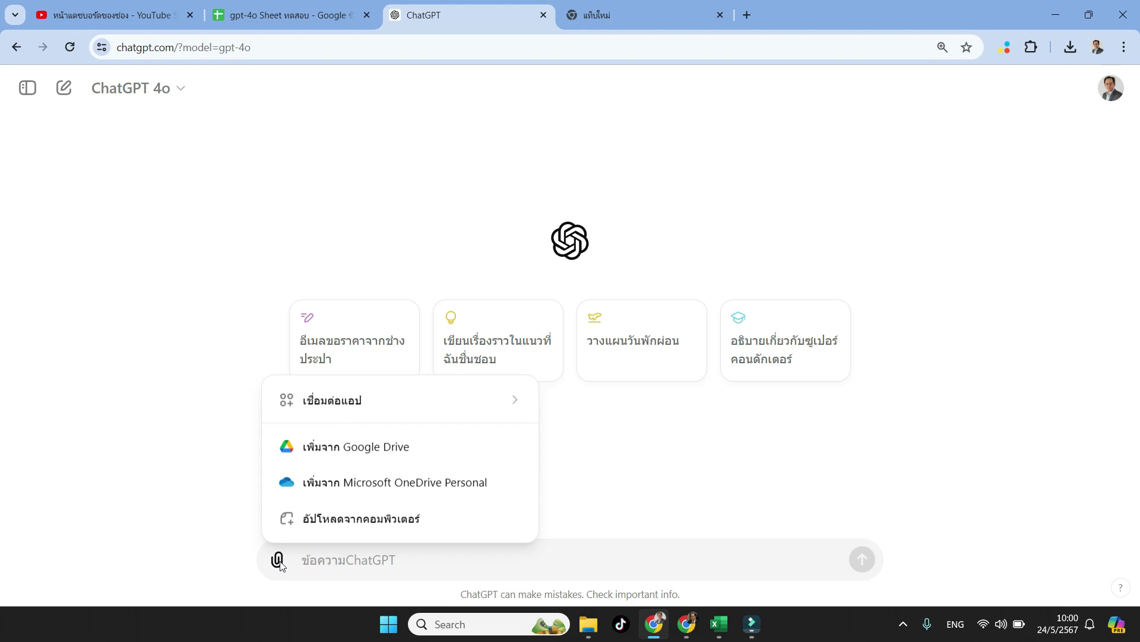
left_click(375, 456)
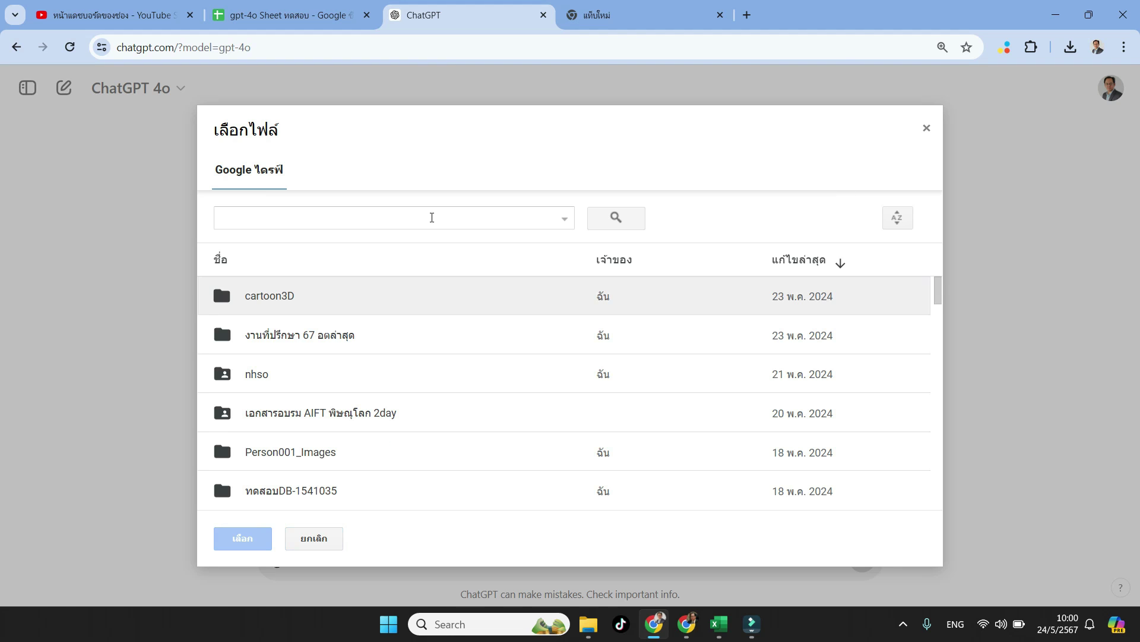
left_click(432, 218)
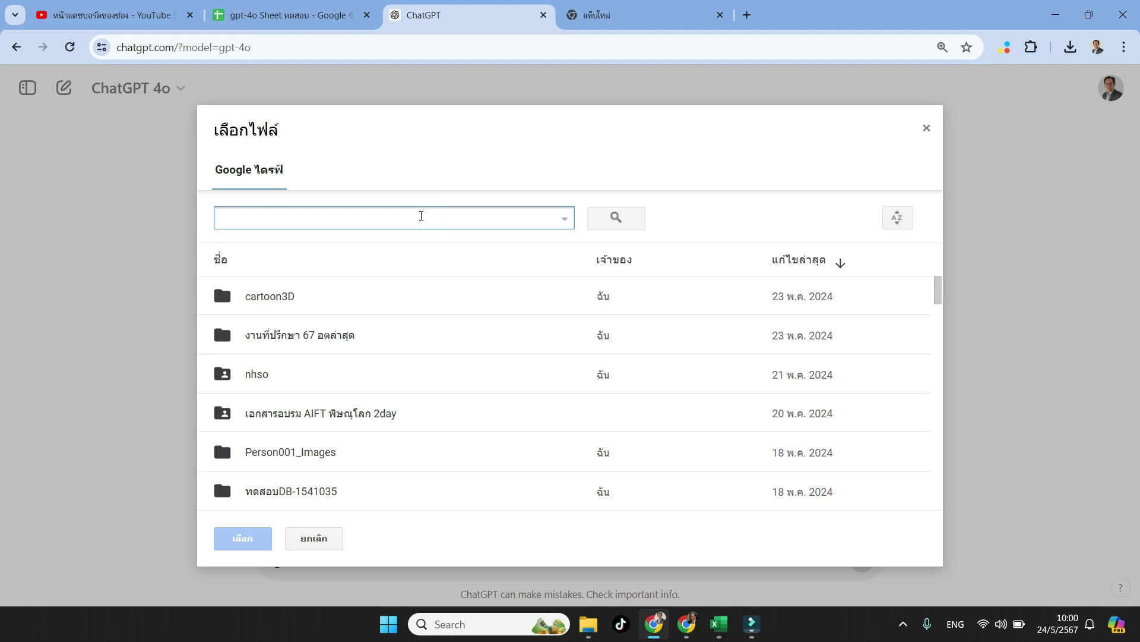
type("g")
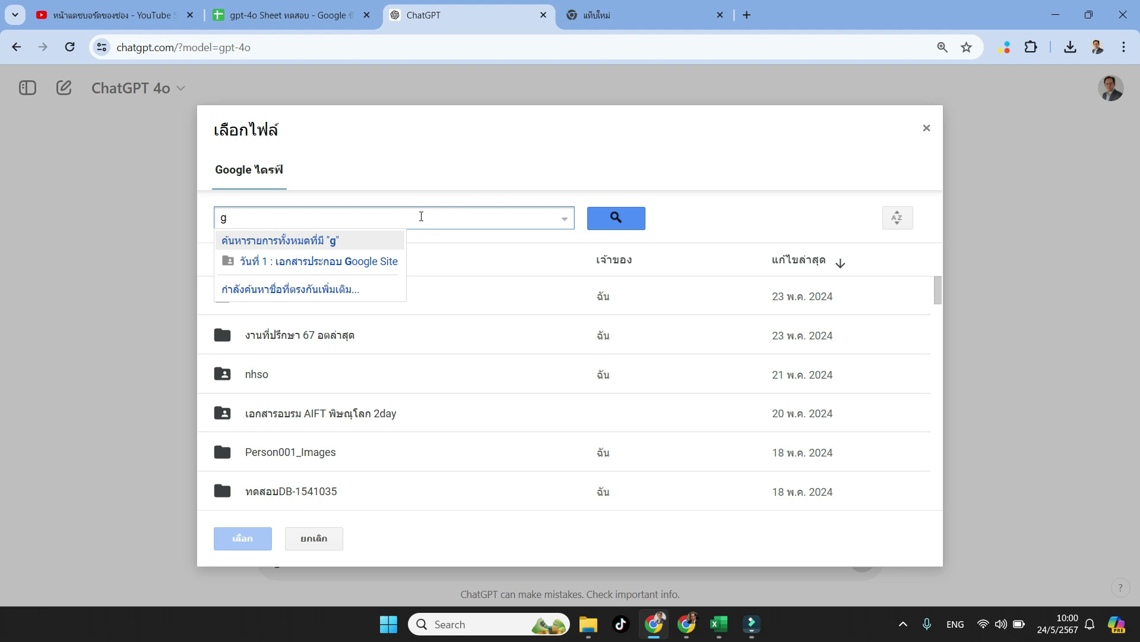
type("pt-")
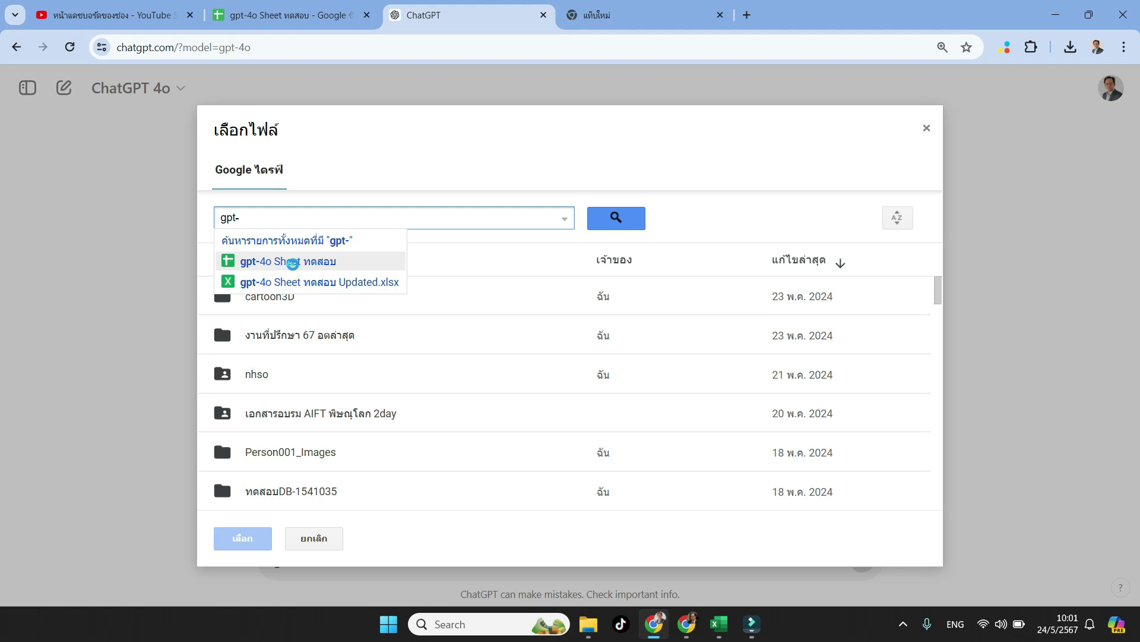
left_click(294, 264)
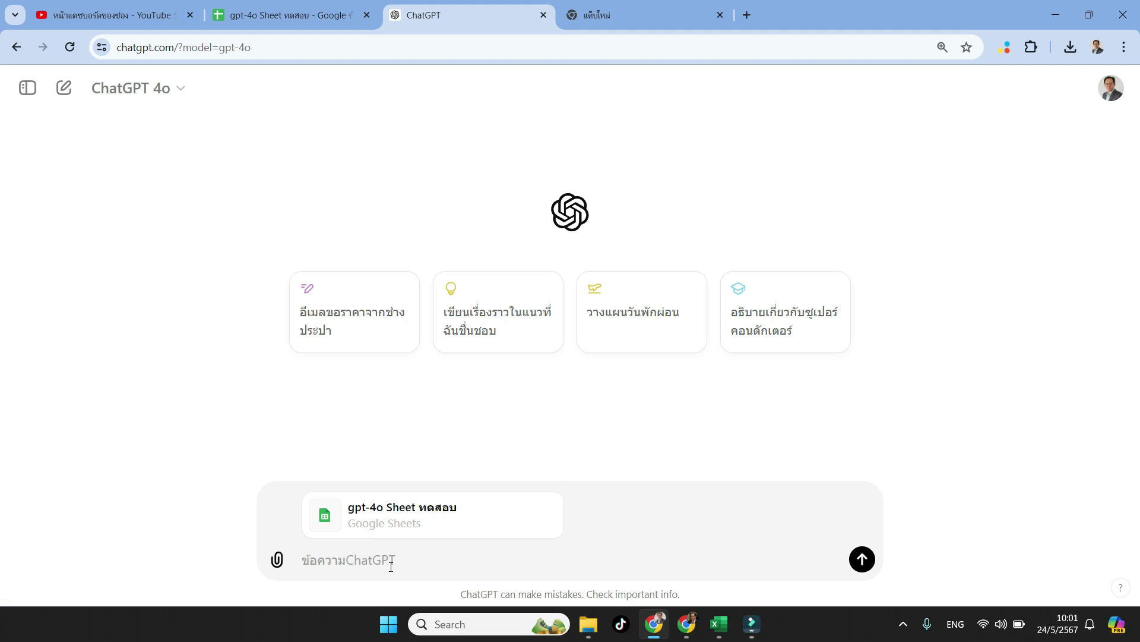
Send the Thai prompt 'แสดงข้อมูลที่อยู่ในไฟล์นี้ด้วย' asking to show the attached file's data
key("grave")
type("แสดงข้อมูลชท")
key("BackSpace")
key("BackSpace")
type("ที่อยู่ในไฟล์นี้ด้วย")
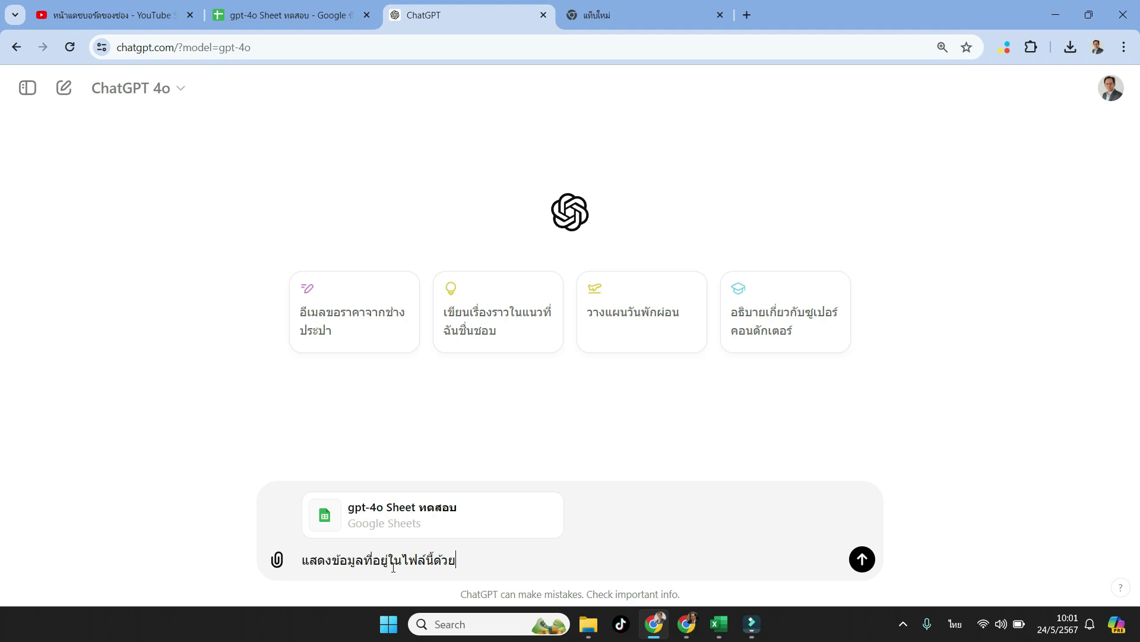
key("Return")
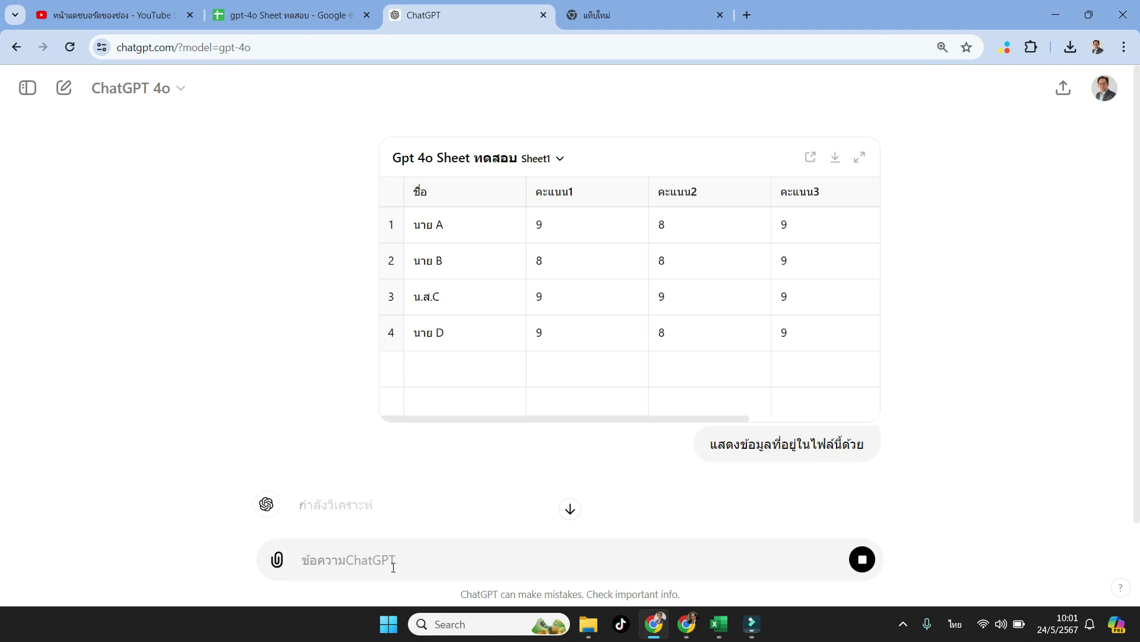
Compare the returned Sheet1 Data table with the spreadsheet and download the previewed table
mouse_move(786, 443)
left_click_drag(474, 418, 420, 411)
left_click(255, 19)
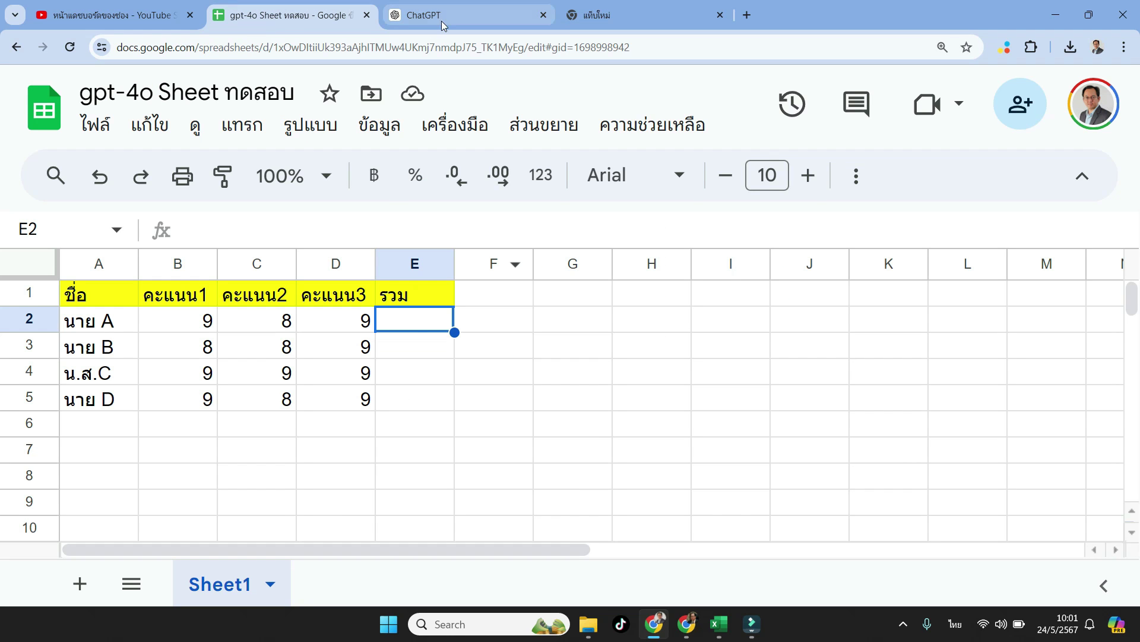
left_click(445, 18)
left_click(558, 158)
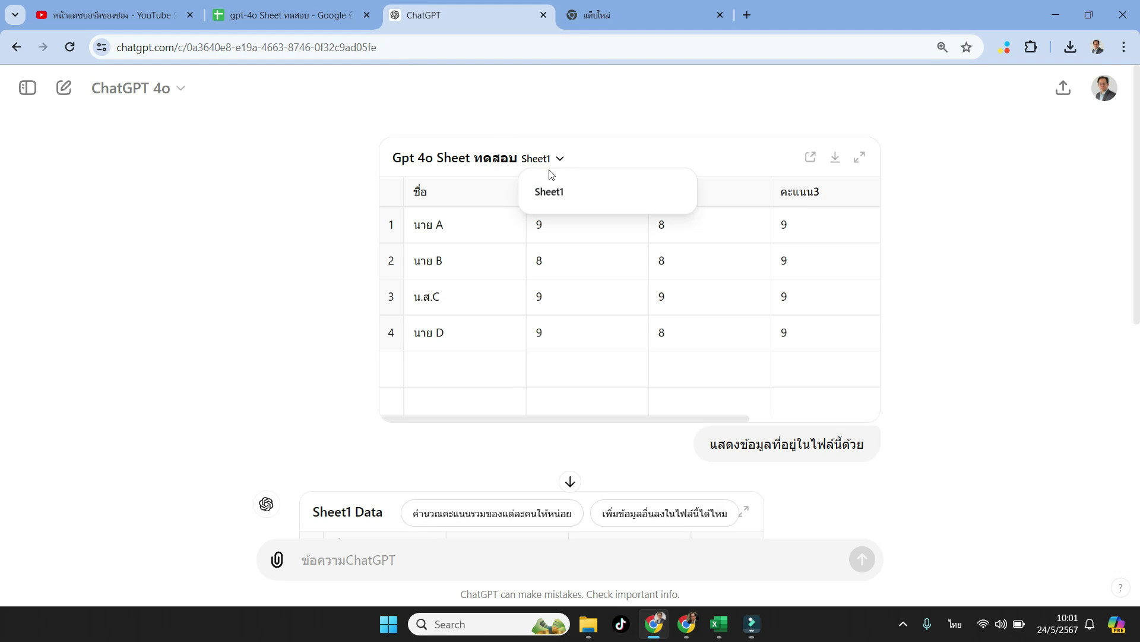
left_click(599, 153)
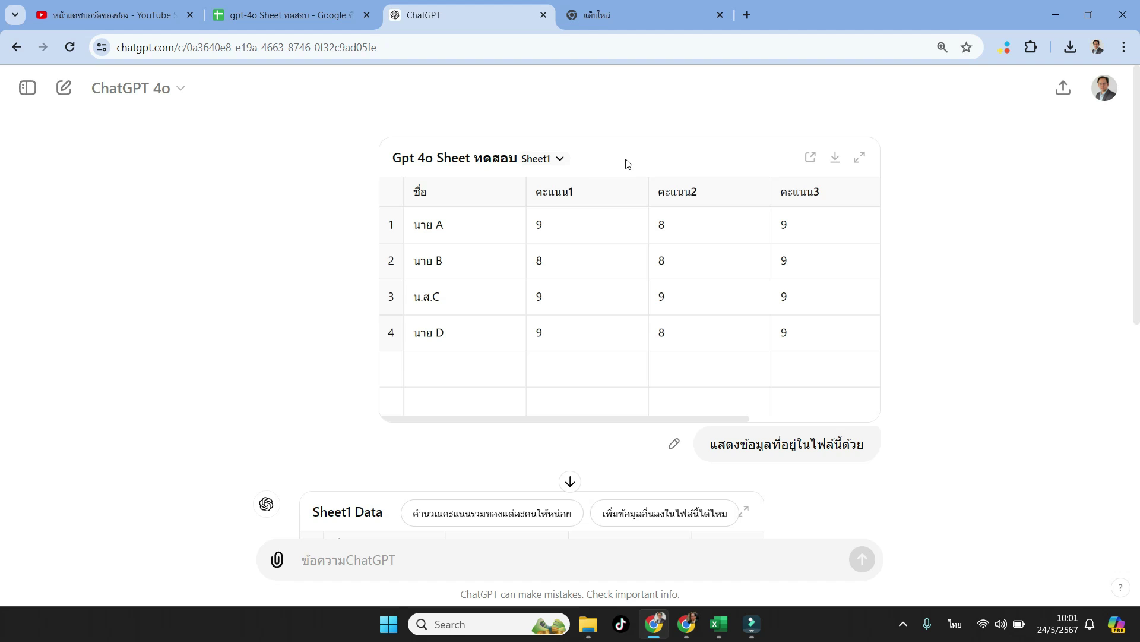
left_click(833, 159)
scroll(639, 463, "down", 3)
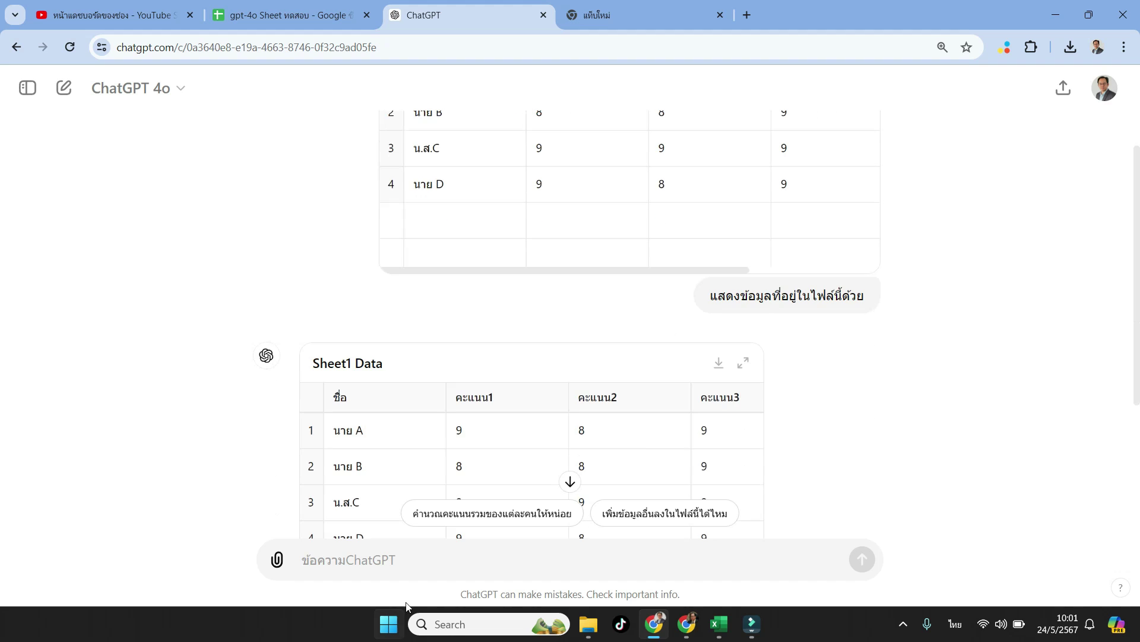
Type the Thai request to add the คะแนน scores and put the result in a column
key("grave")
type("=")
key("BackSpace")
key("grave")
type("ช")
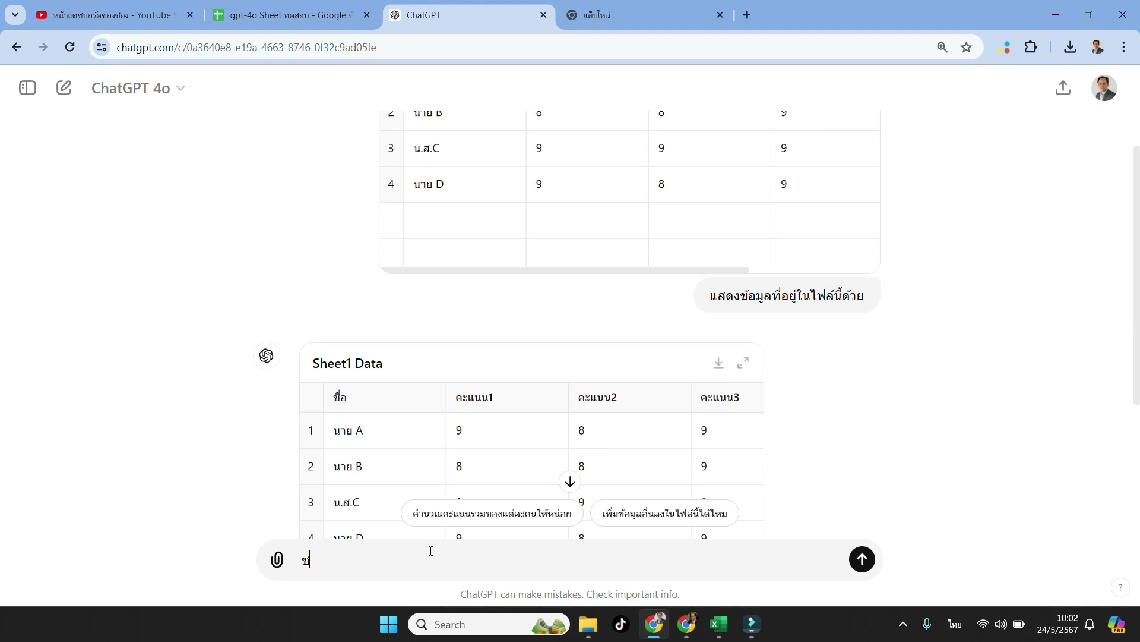
type("่วยคำนวณ")
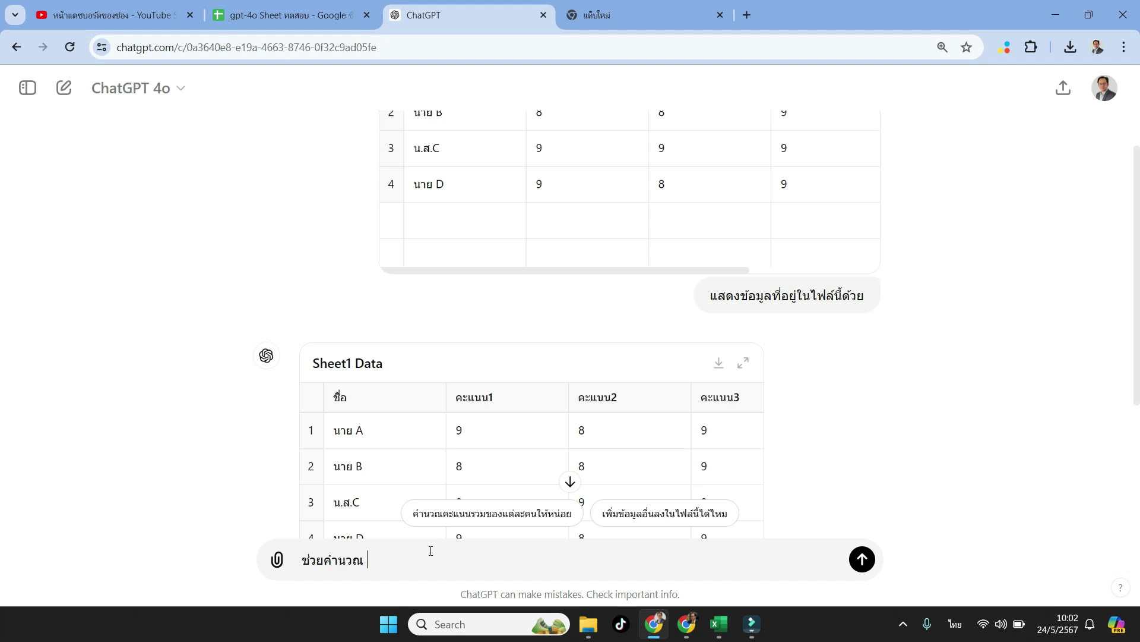
type("โดยการนำเอ้ส")
type(" คะแนน")
key("grave")
key("grave")
key("grave")
type("8tc")
key("BackSpace")
key("grave")
type("คะแนน")
key("grave")
type("2 +")
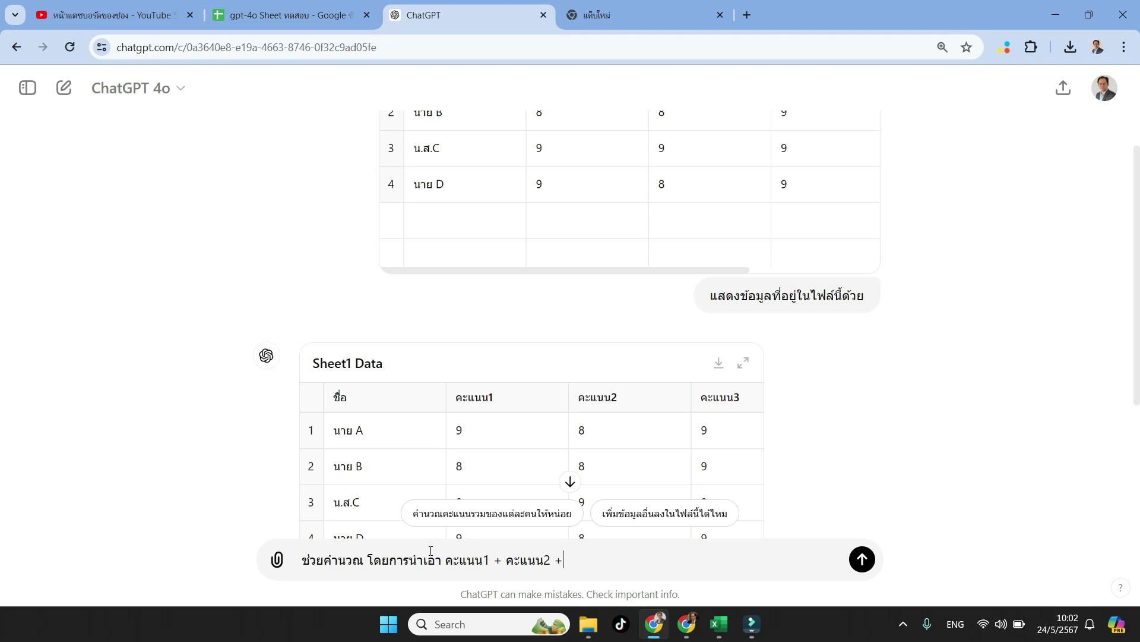
key("grave")
type("คะแนน-")
key("grave")
key("grave")
type("แล้วนำ")
type("ผลลัพธ์ที่ได้ไปใส่")
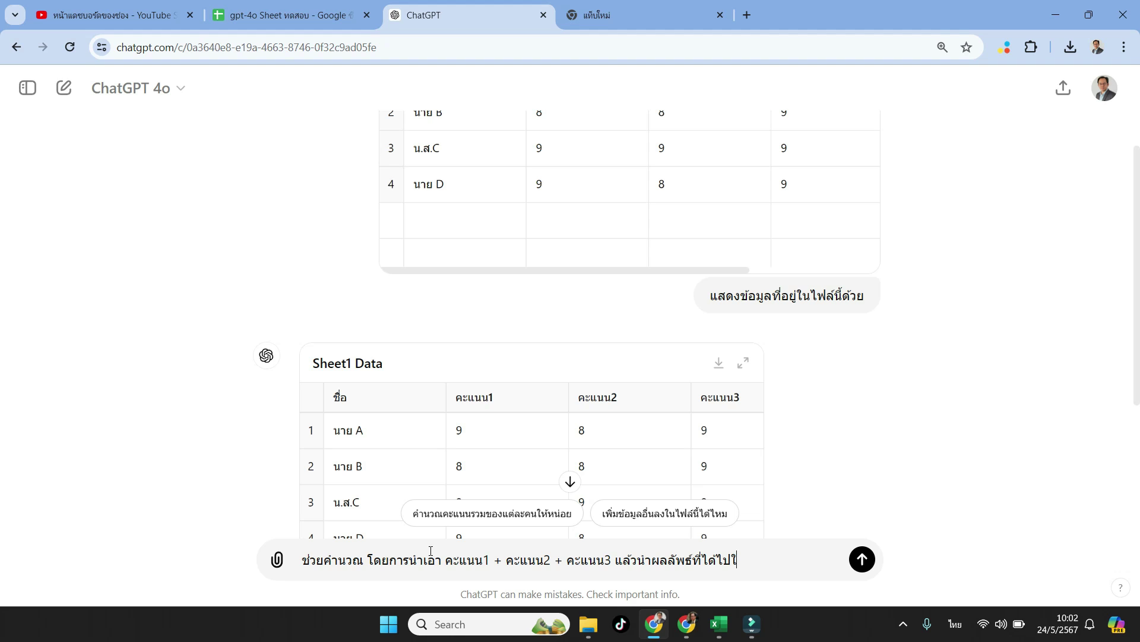
type("ใน")
key("grave")
type(" colum")
key("grave")
type("n ชื่อว่า")
key("grave")
mouse_move(786, 295)
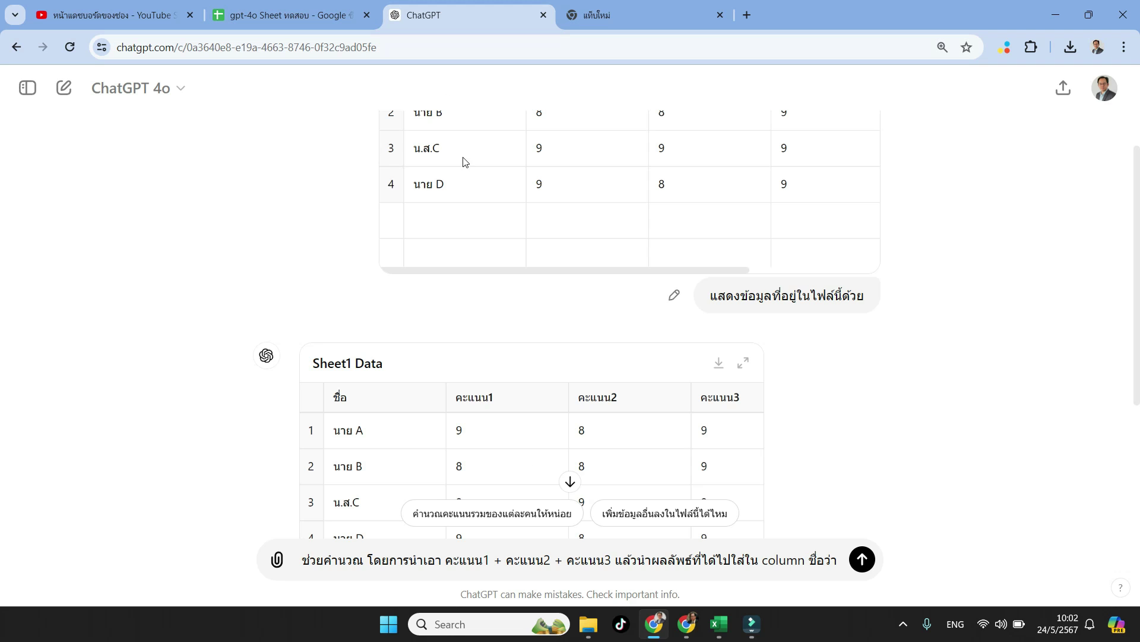
Finish the prompt by naming the new column and applying it to every row (ของทุกแถว)
scroll(483, 115, "up", 2)
scroll(722, 423, "right", 1)
scroll(721, 415, "left", 1)
scroll(799, 420, "down", 3)
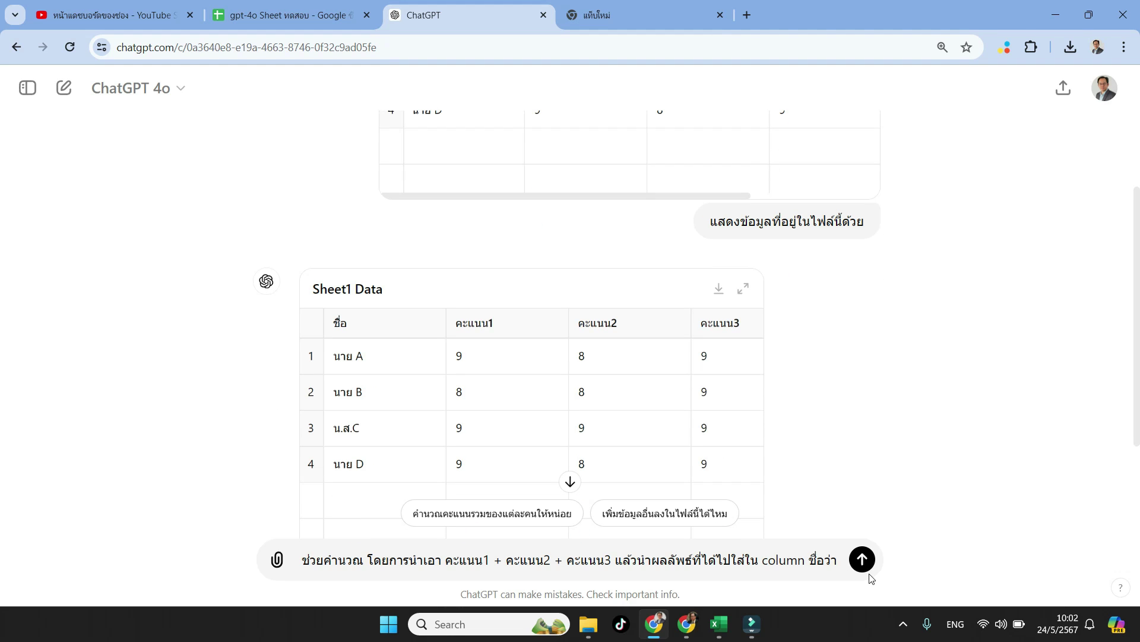
type("i")
key("BackSpace")
key("grave")
type(" ร")
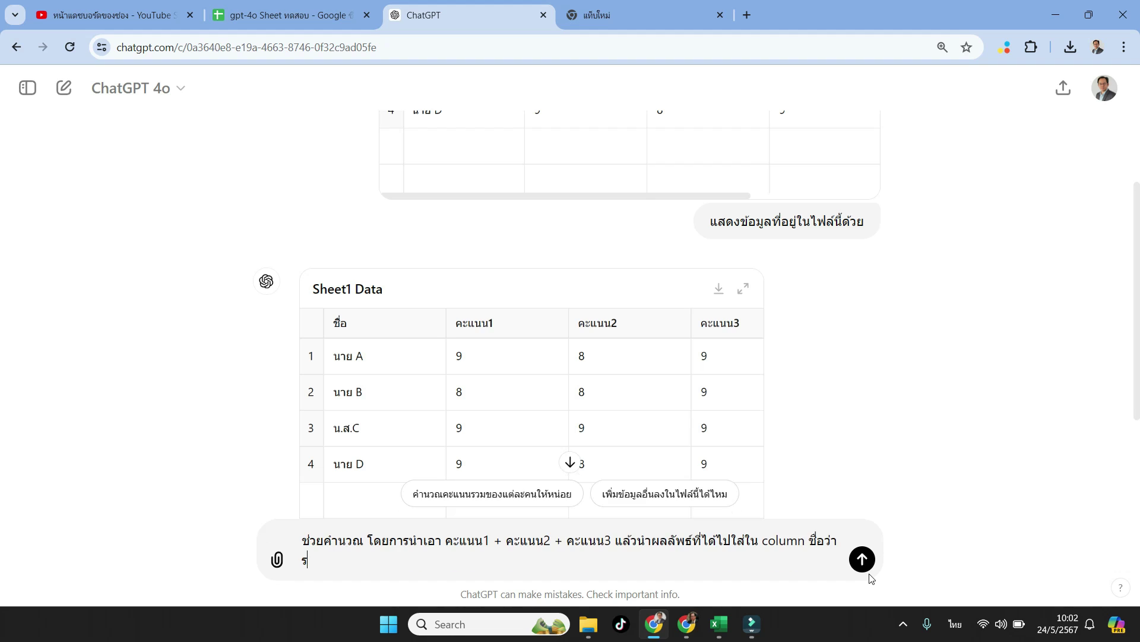
key("BackSpace")
type("\"")
type("ข")
type(" ของทุก")
type("แถว")
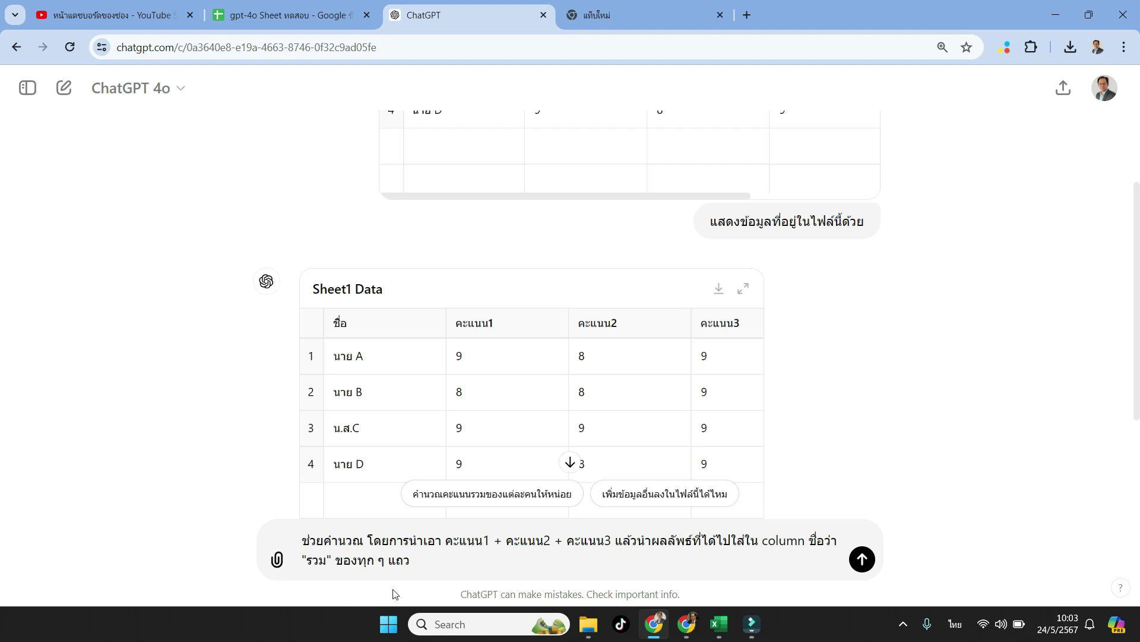
Reference the first row's คะแนน1, คะแนน2 and คะแนน3 cells in the table and send the request
left_click_drag(443, 543, 409, 562)
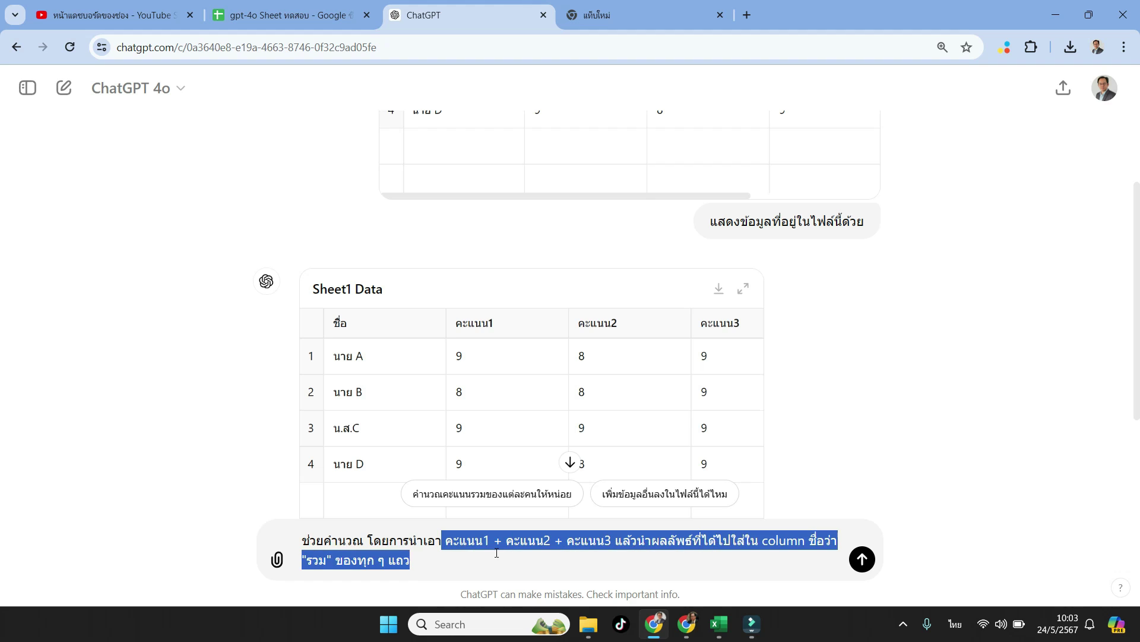
left_click(459, 357)
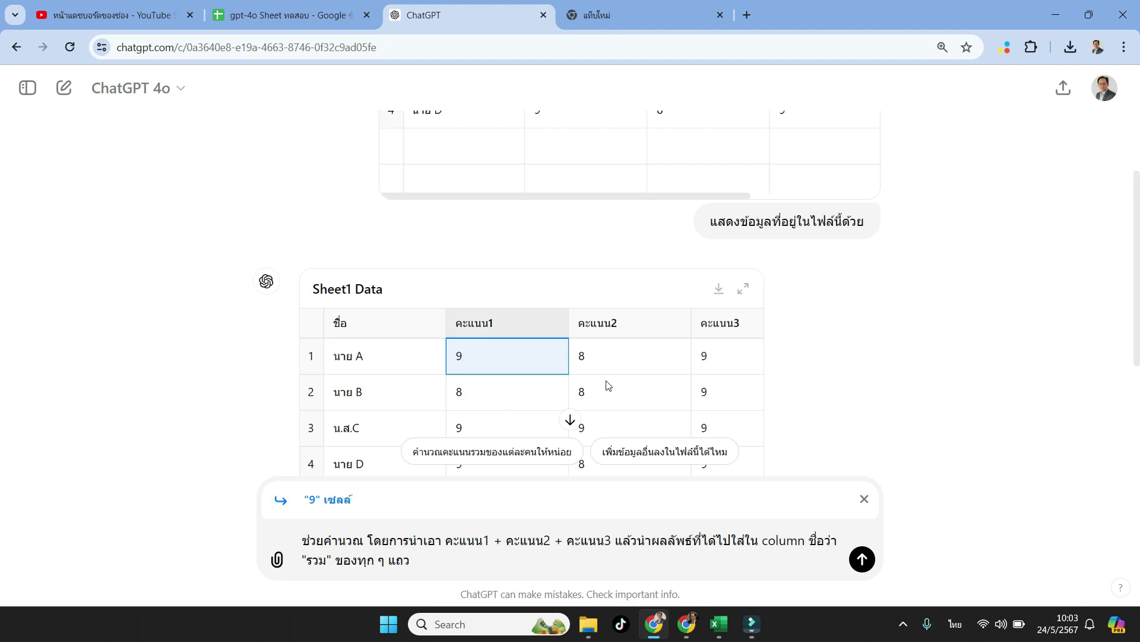
left_click(609, 361)
left_click(722, 372)
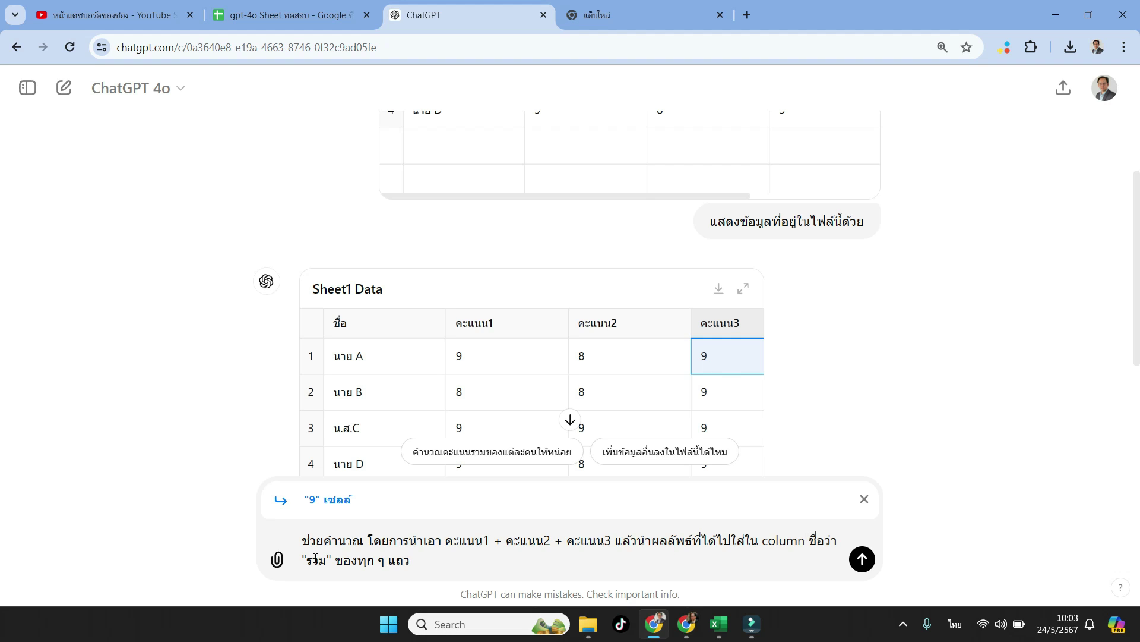
left_click(862, 558)
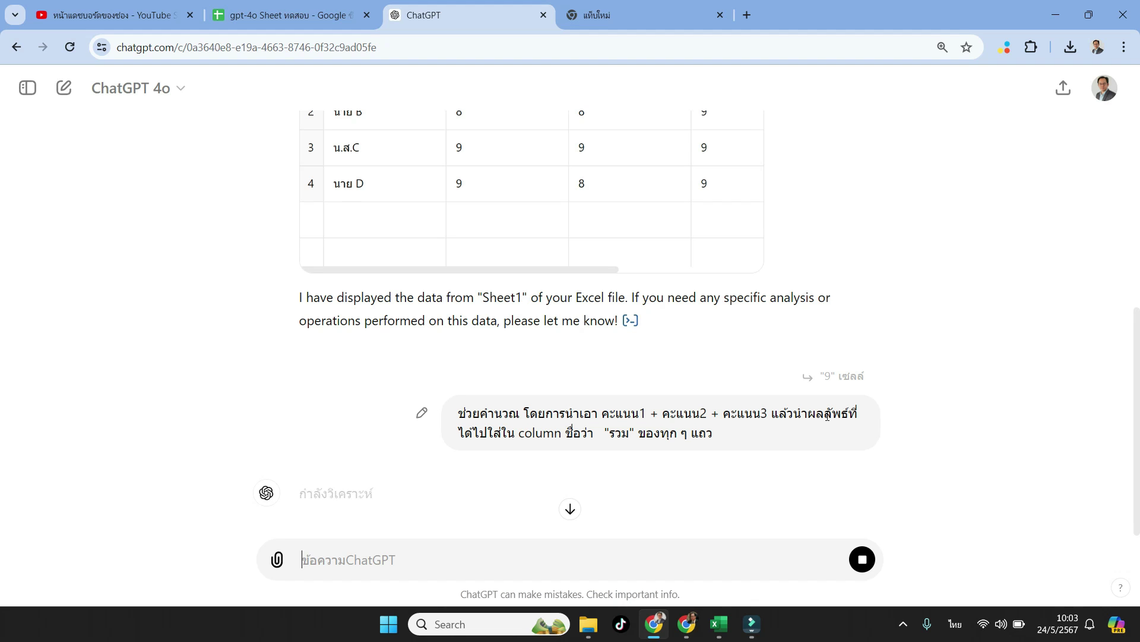
Check the Updated Sheet1 Data With Sum table's รวม totals 26, 25, 27, 26, then return to Sheets
scroll(829, 419, "down", 3)
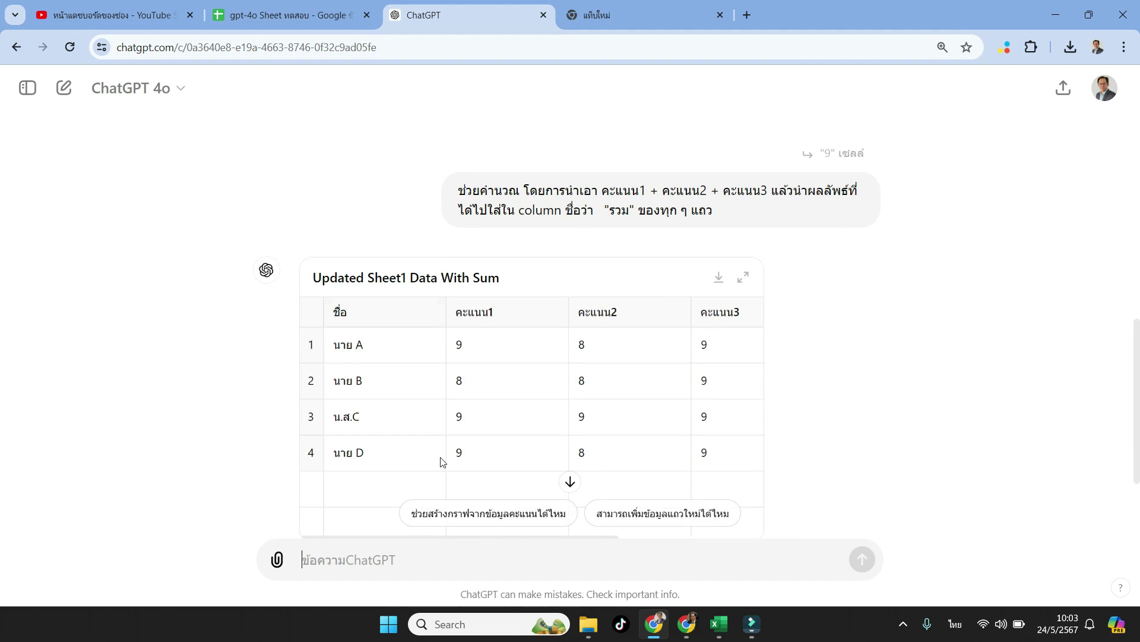
scroll(502, 456, "down", 3)
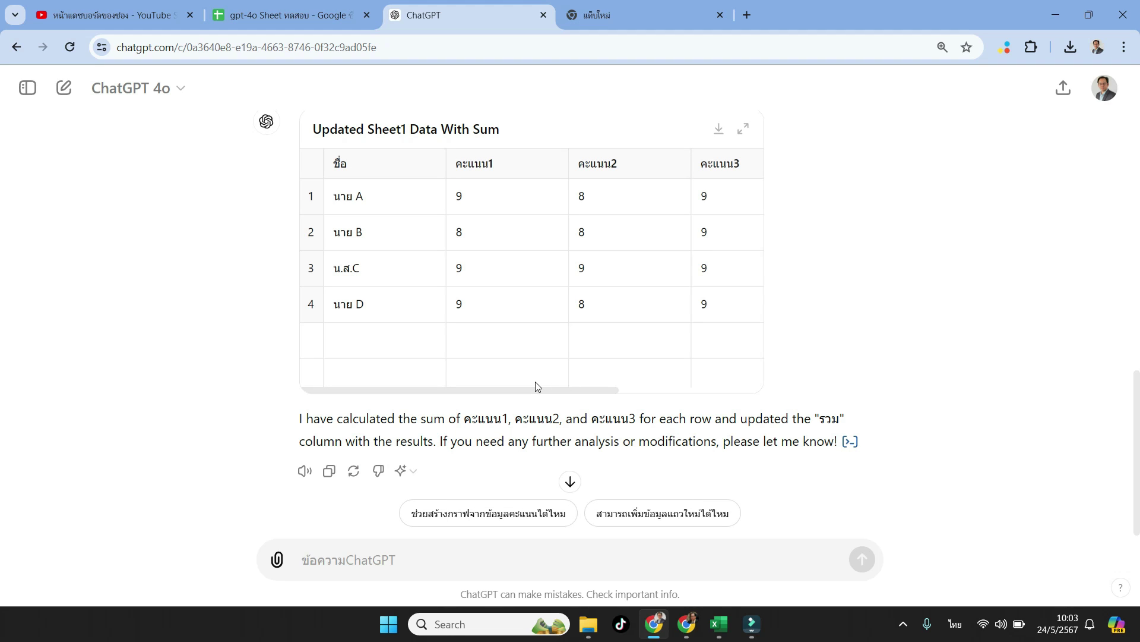
left_click_drag(533, 390, 638, 393)
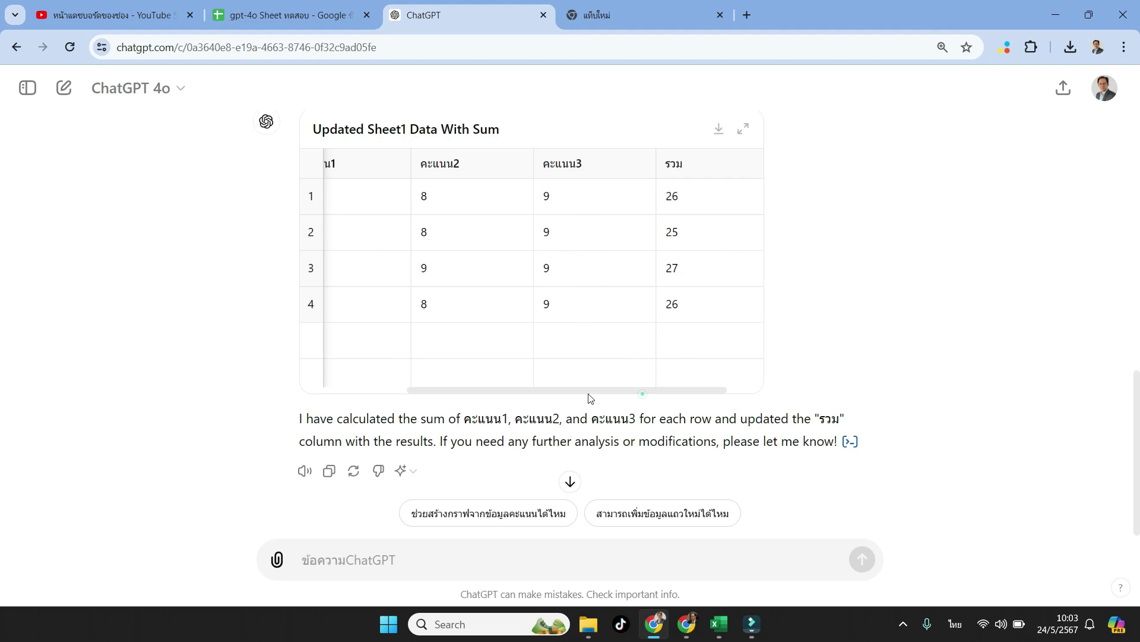
left_click_drag(641, 392, 547, 390)
left_click_drag(471, 404, 425, 403)
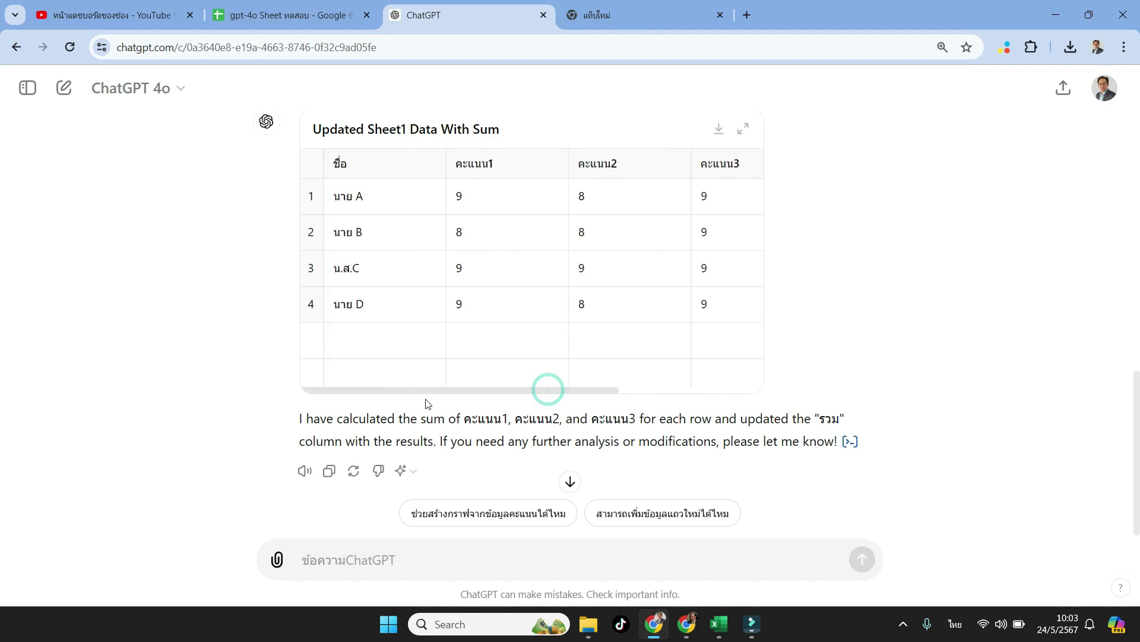
scroll(371, 249, "up", 3)
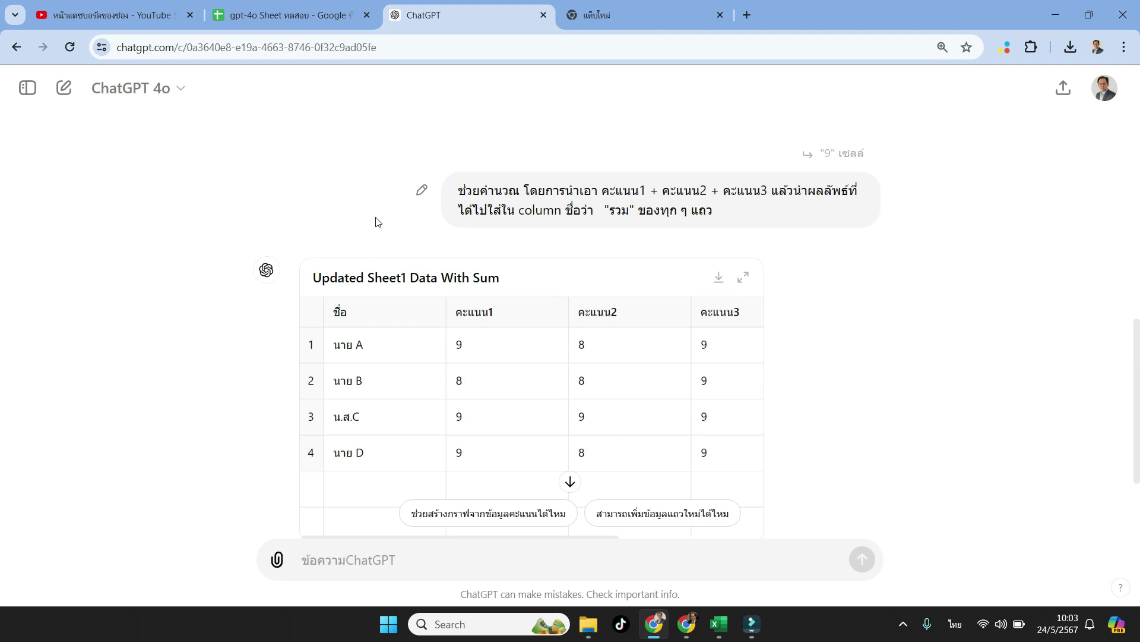
left_click(301, 17)
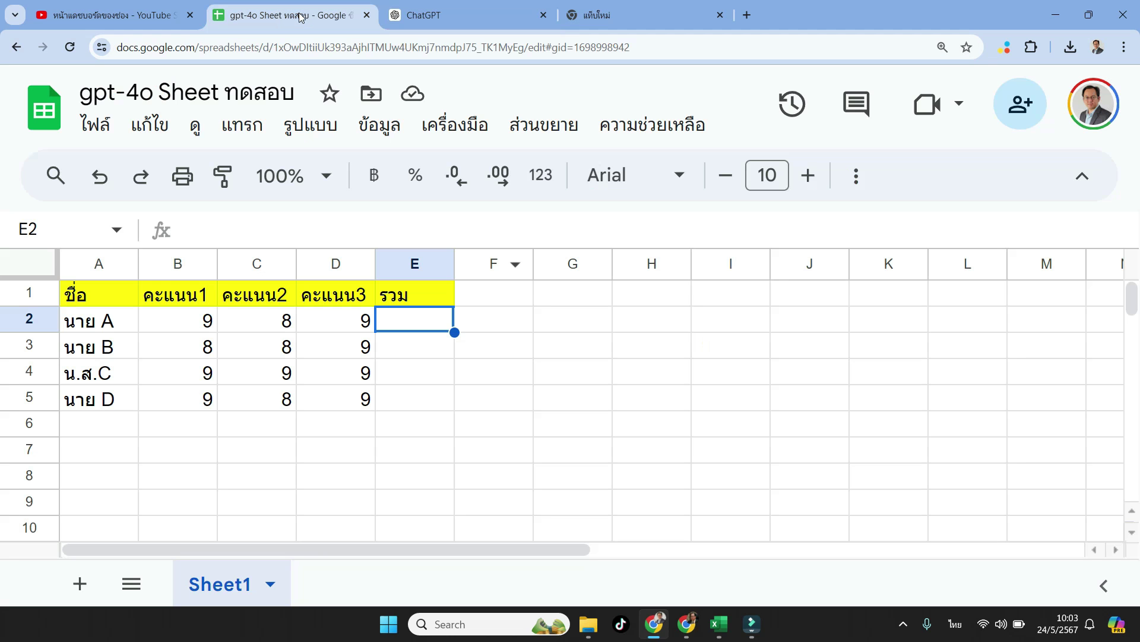
Inspect the still-empty รวม cells E2–E5 in the spreadsheet
left_click(406, 369)
left_click(411, 321)
left_click(411, 354)
left_click(410, 371)
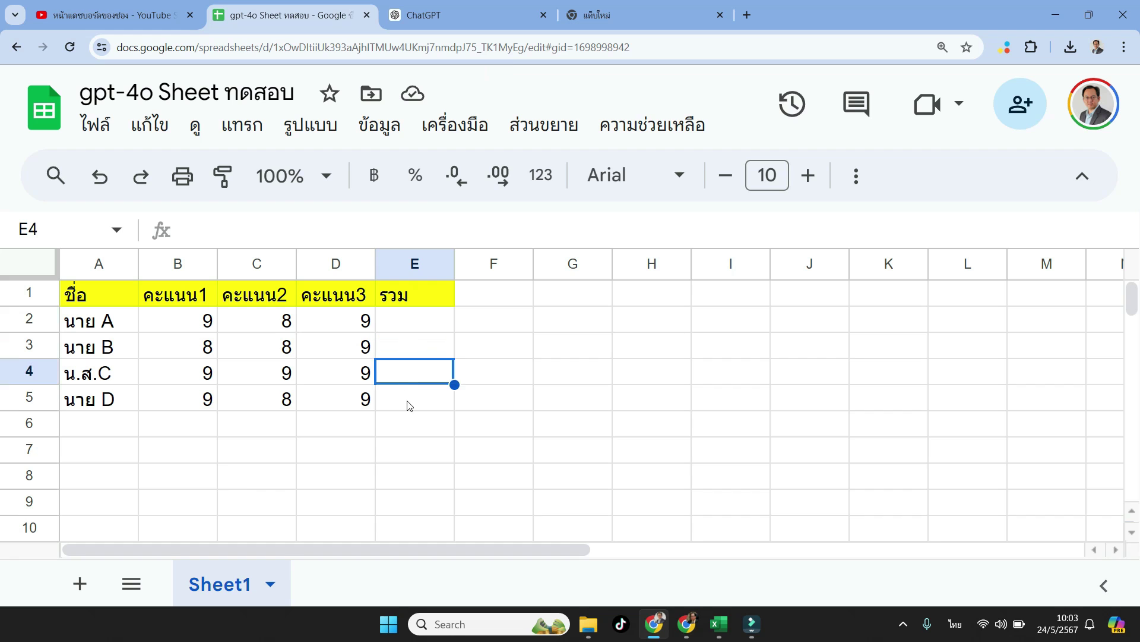
left_click(406, 400)
Review ChatGPT's summed table again, glance back at Sheets, and end on the ChatGPT reply
left_click(469, 18)
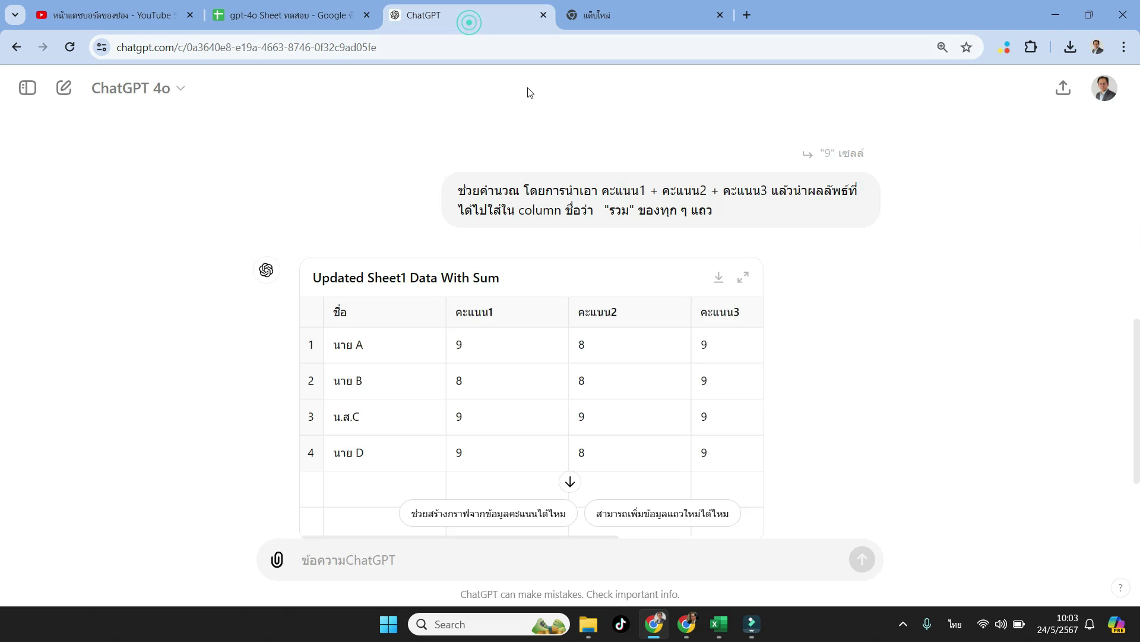
scroll(753, 392, "down", 2)
scroll(753, 403, "down", 1)
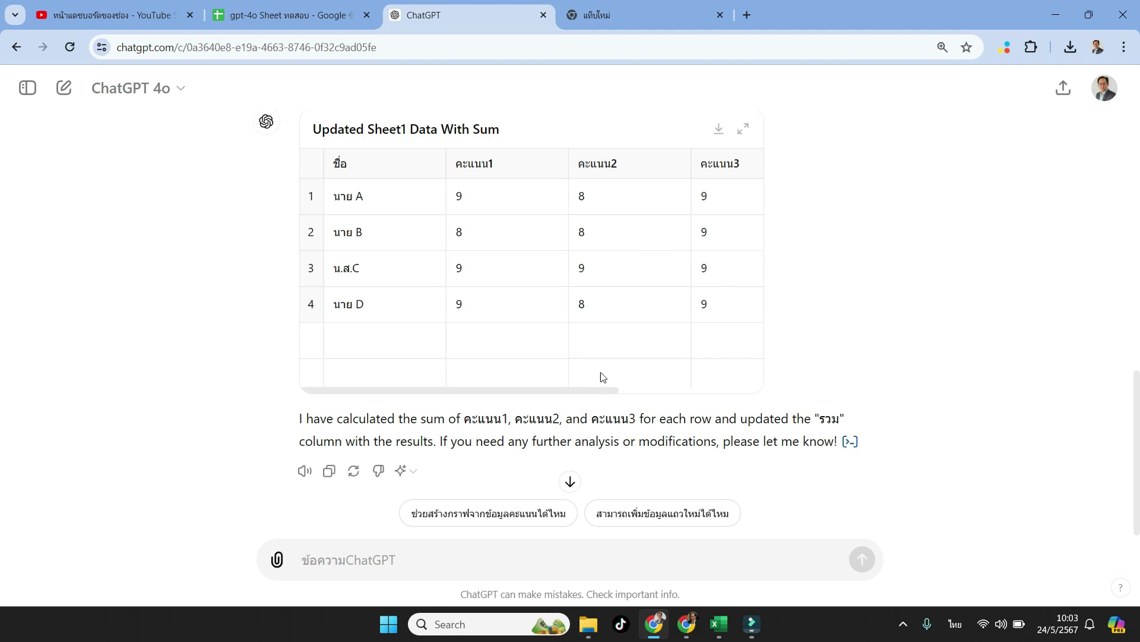
left_click(600, 391)
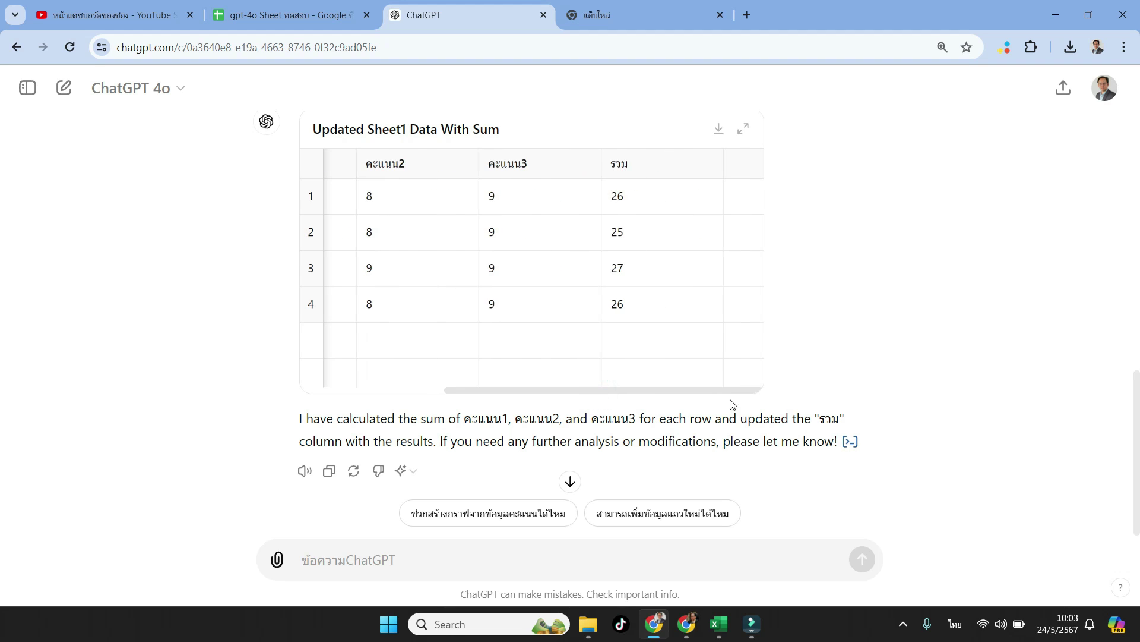
scroll(594, 267, "left", 5)
left_click(303, 15)
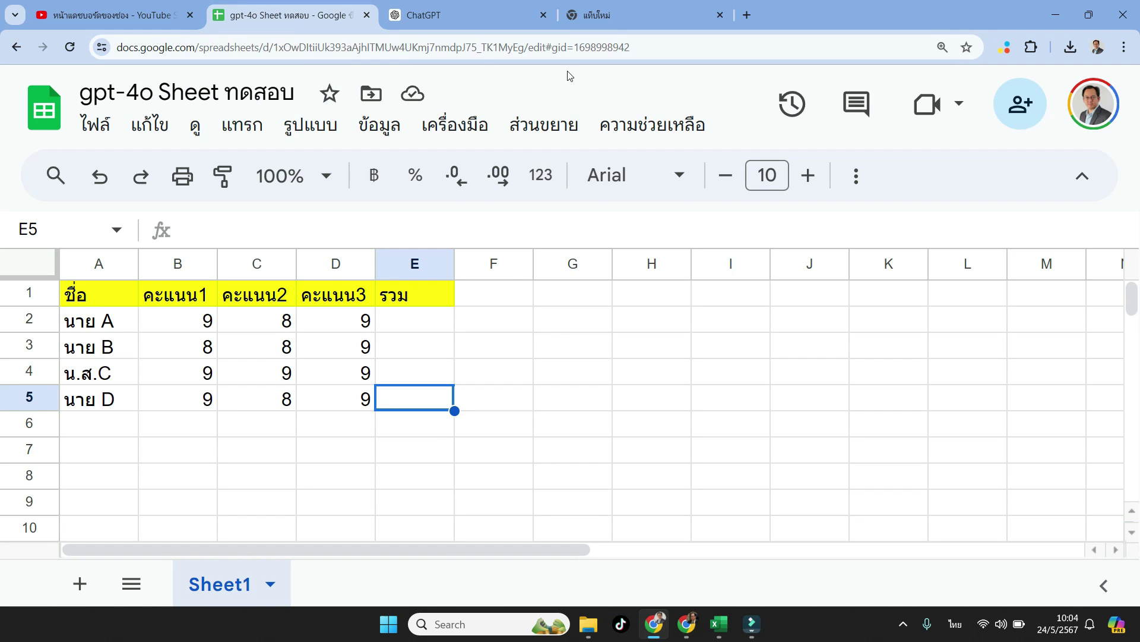
left_click(449, 13)
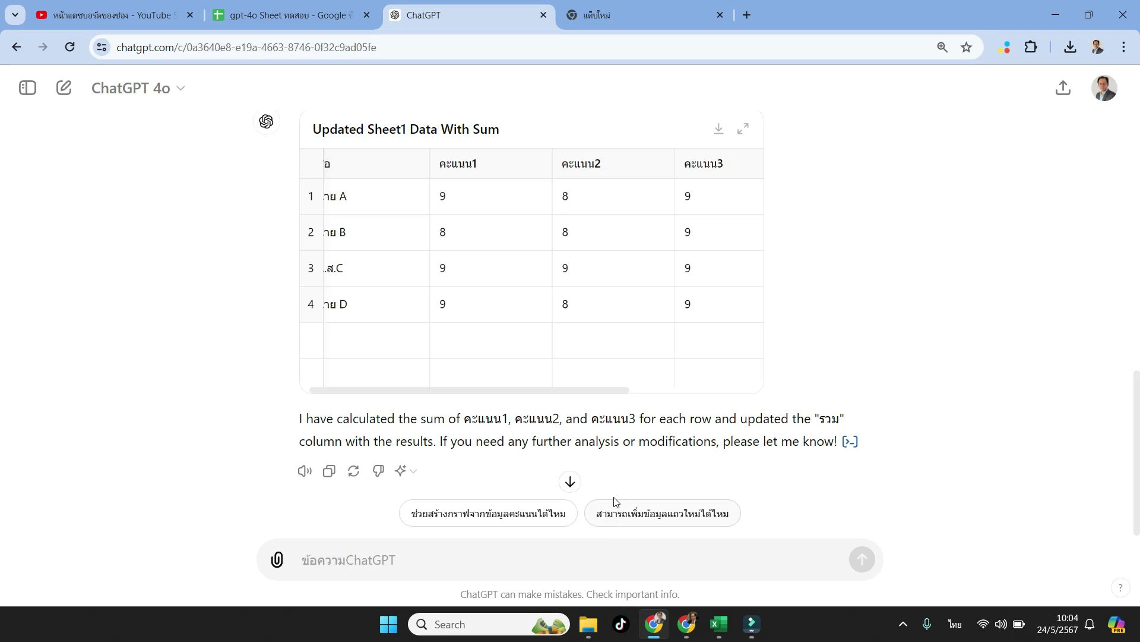
scroll(630, 380, "down", 1)
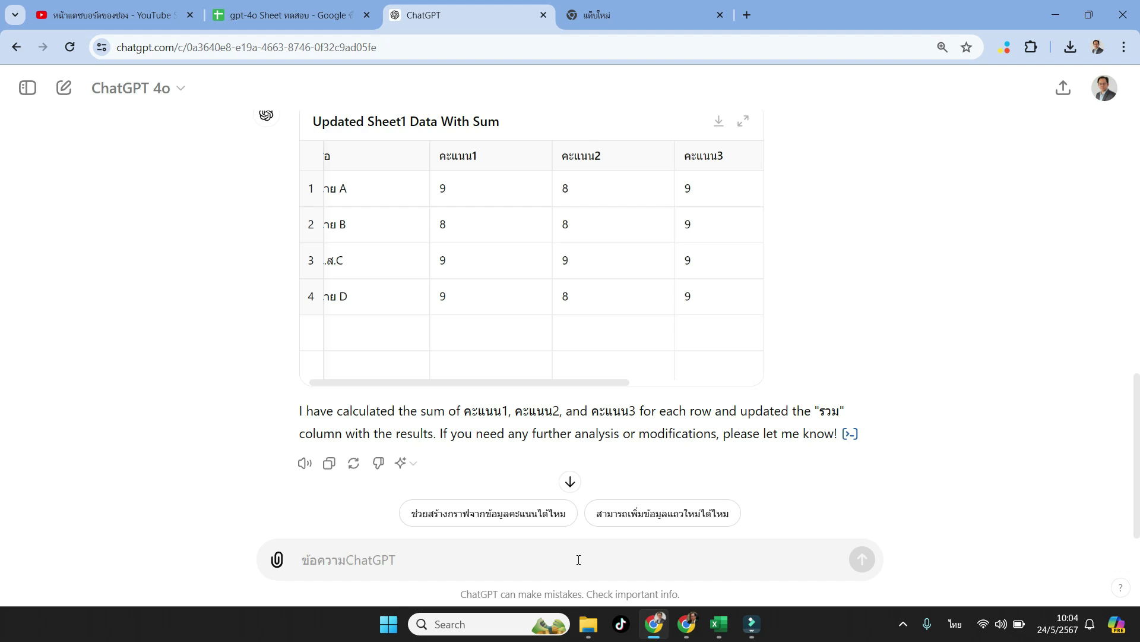
Type the request 'ส่งออกผลลัพธ์มาเป็นไฟล excel พร้อม' to export the results as Excel
key("grave")
type("lj'")
key("BackSpace")
key("grave")
key("BackSpace")
type("ส่งออก")
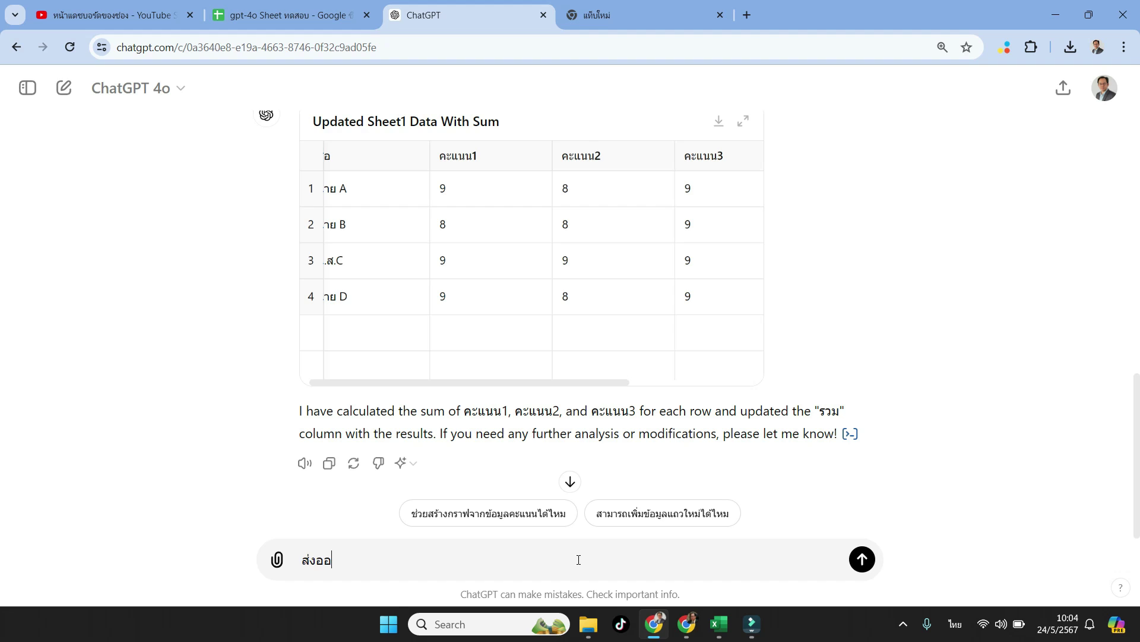
type("ผลลัพธ์มาเป็นไฟล")
key("alt+shift")
type("excel")
key("alt+shift")
type("พร้อม")
Finish it with 'download ให้ด้วย', send it, and download Updated_Sheet1_Data.xlsx
key("alt+shift")
type("download")
key("alt+shift")
type("ให้ด้วย")
key("Return")
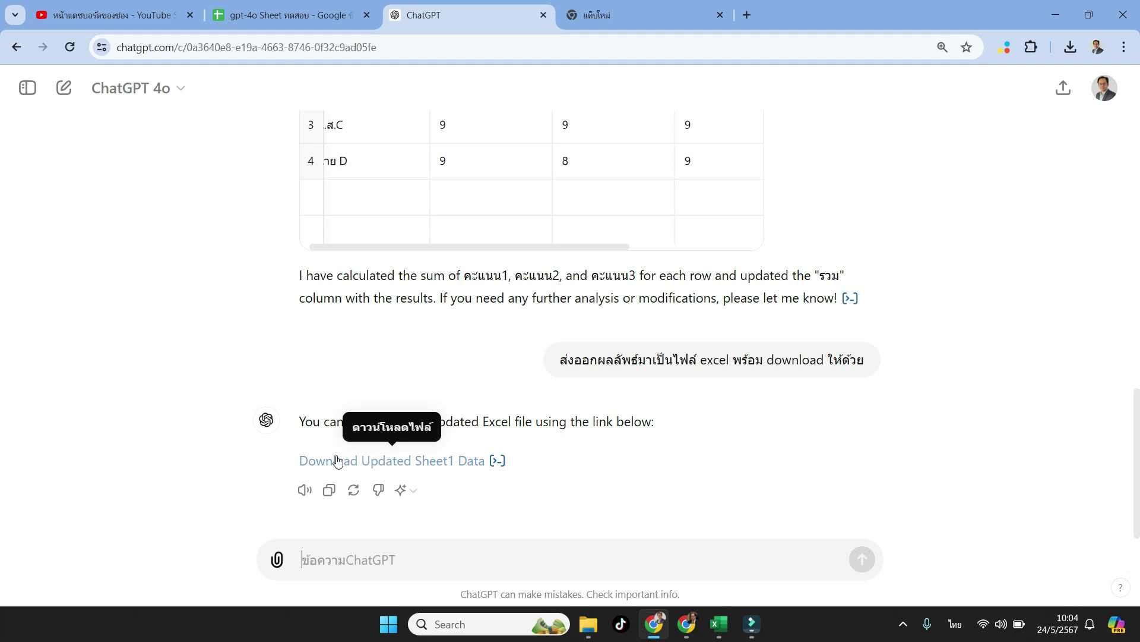
left_click(459, 465)
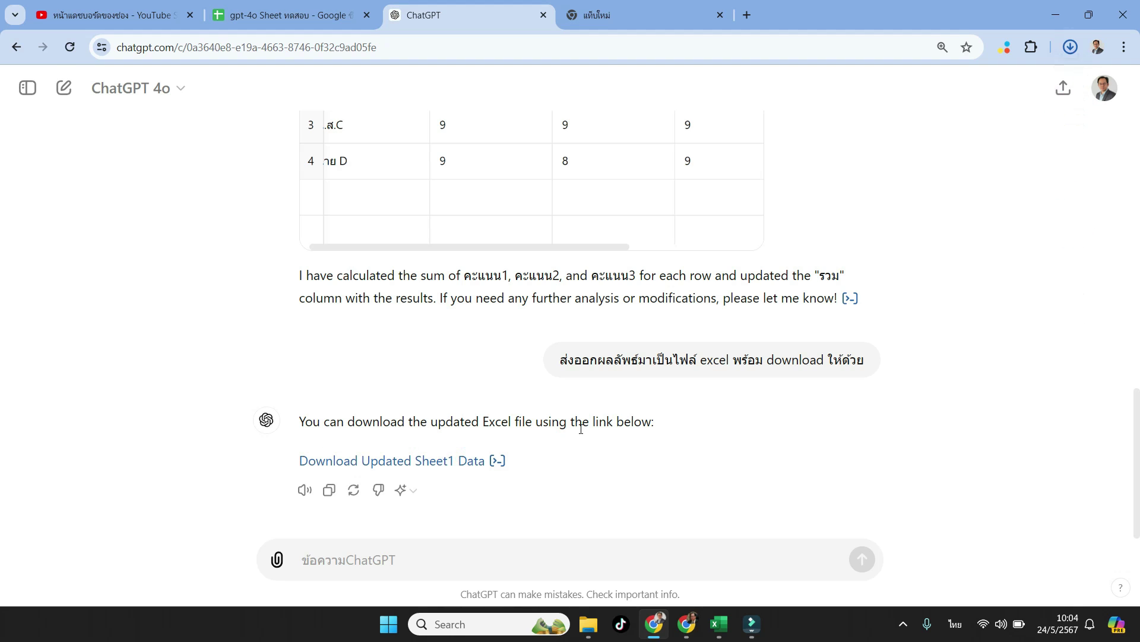
left_click(1072, 50)
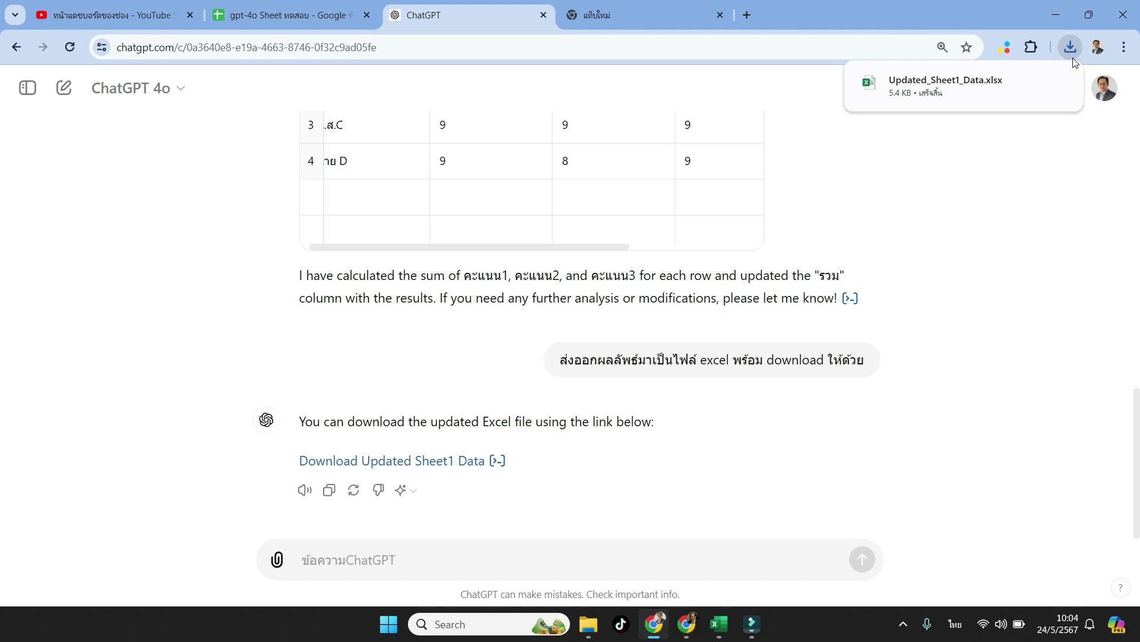
Open Updated_Sheet1_Data.xlsx in Excel and enable editing
left_click(1003, 83)
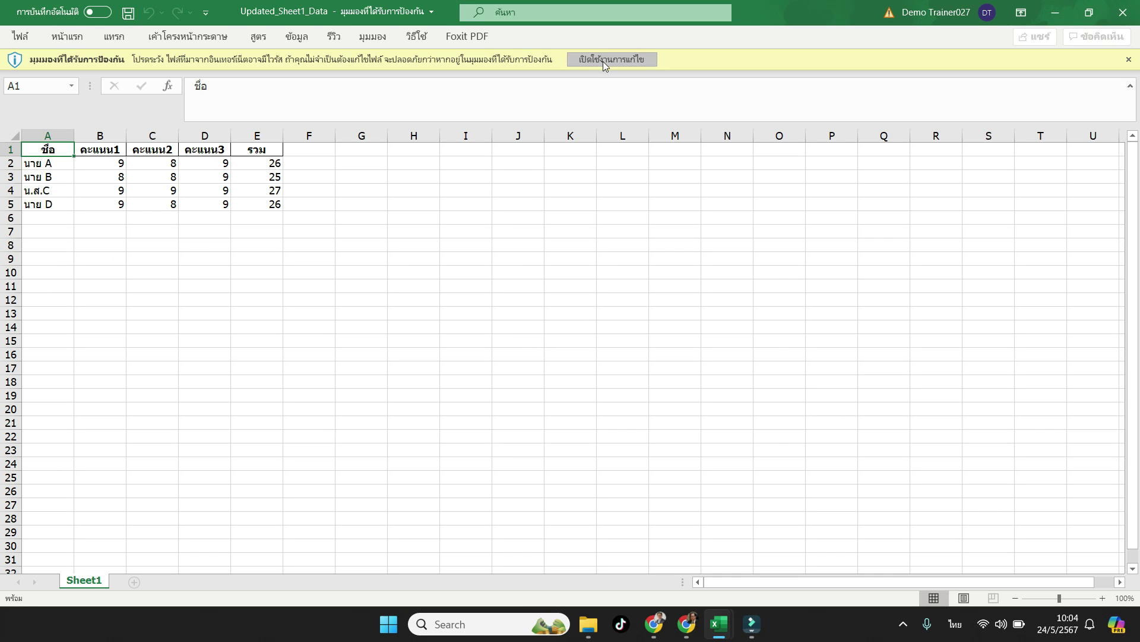
left_click(604, 59)
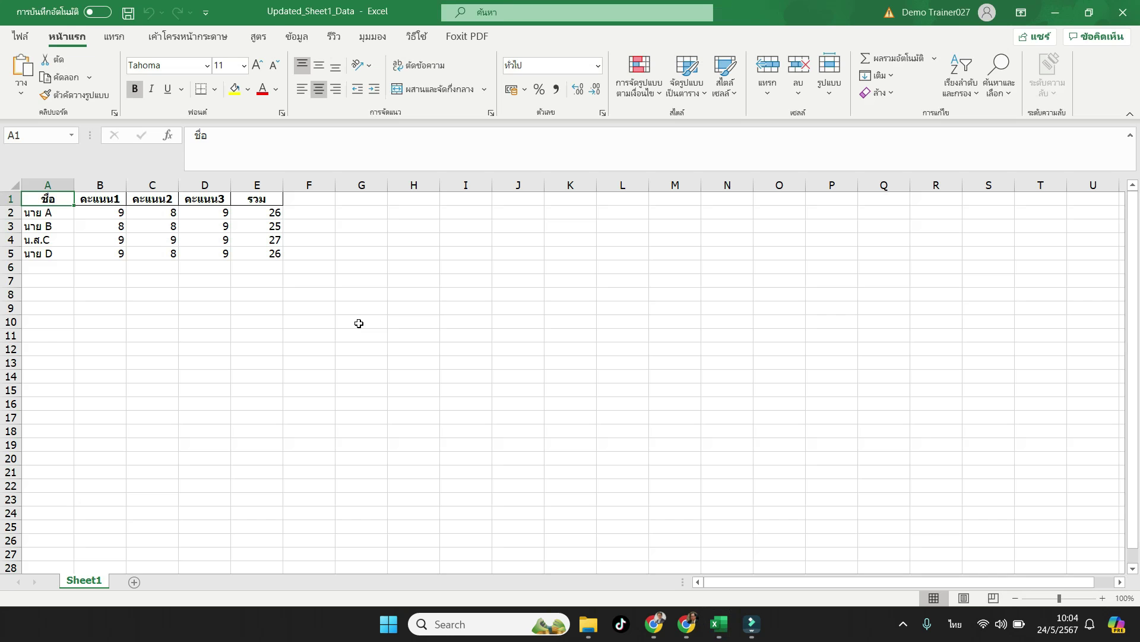
scroll(358, 324, "up", 1, "ctrl")
scroll(359, 327, "up", 1, "ctrl")
scroll(361, 331, "up", 2, "ctrl")
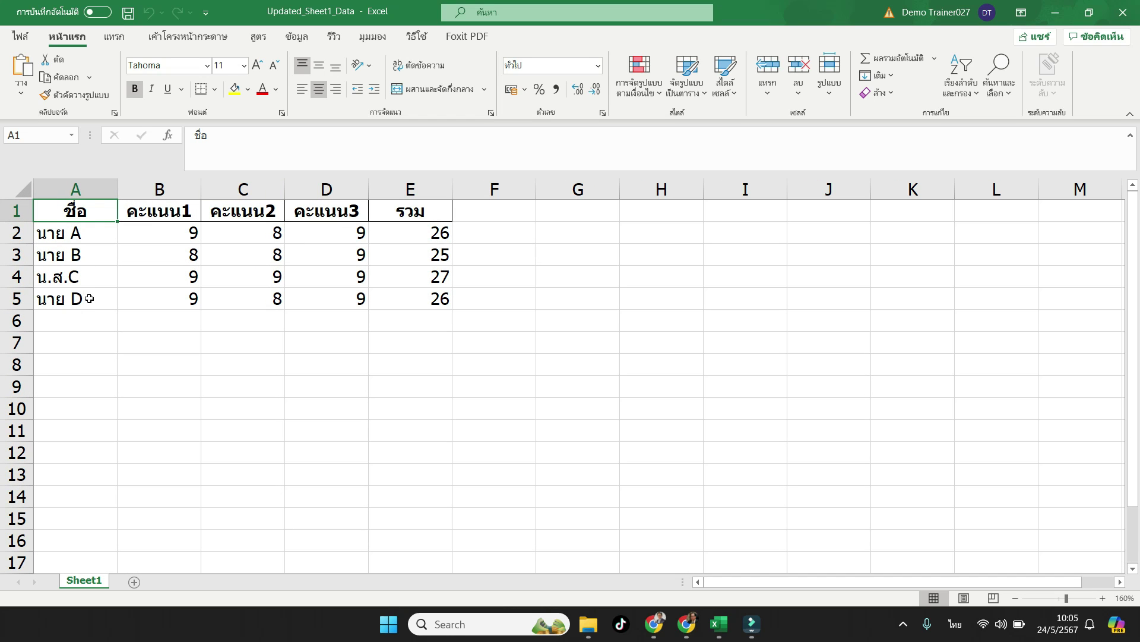
Check the first row's scores and the รวม totals in column E, including 26 in E2 and 27 in E4
left_click(190, 233)
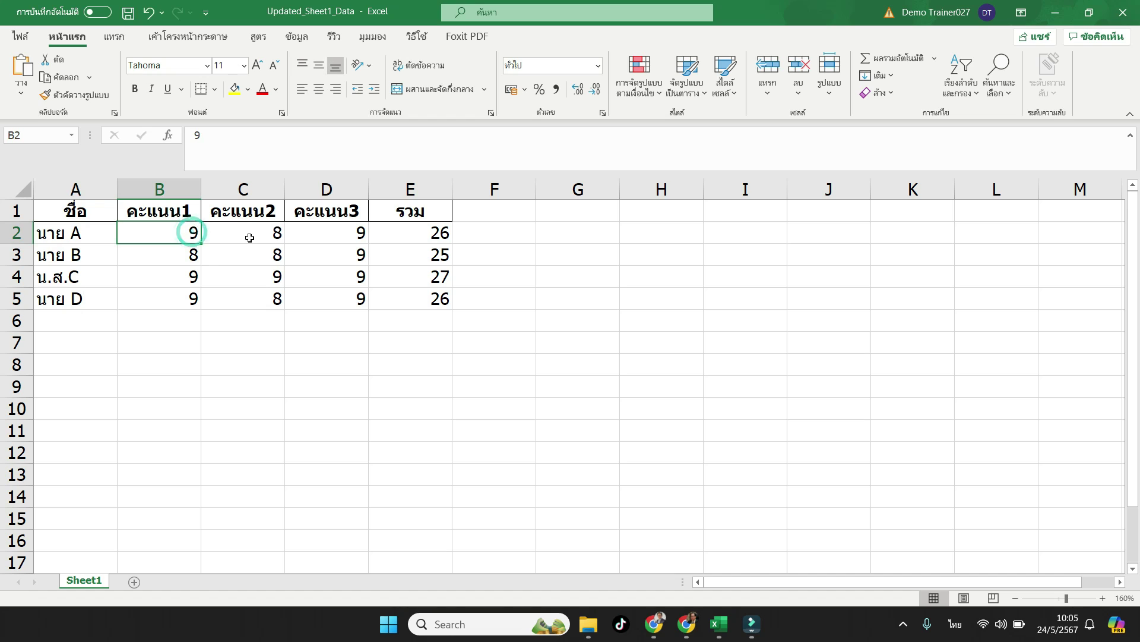
left_click(249, 238)
left_click(305, 239)
left_click(422, 232)
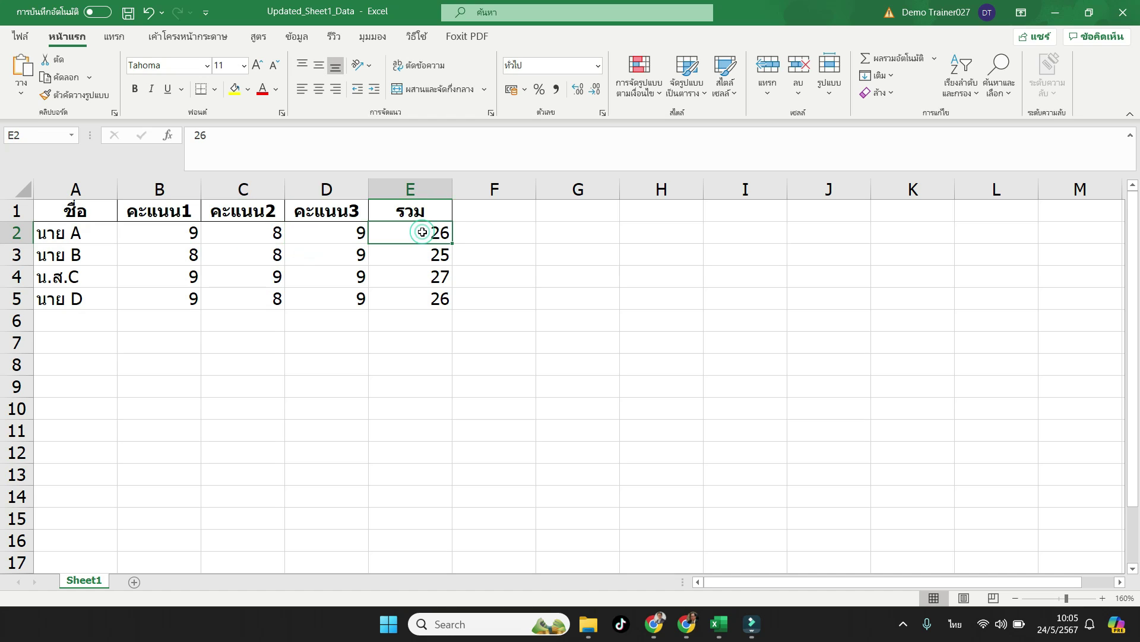
left_click(523, 272)
left_click(431, 234)
left_click(431, 273)
left_click(437, 233)
left_click(435, 260)
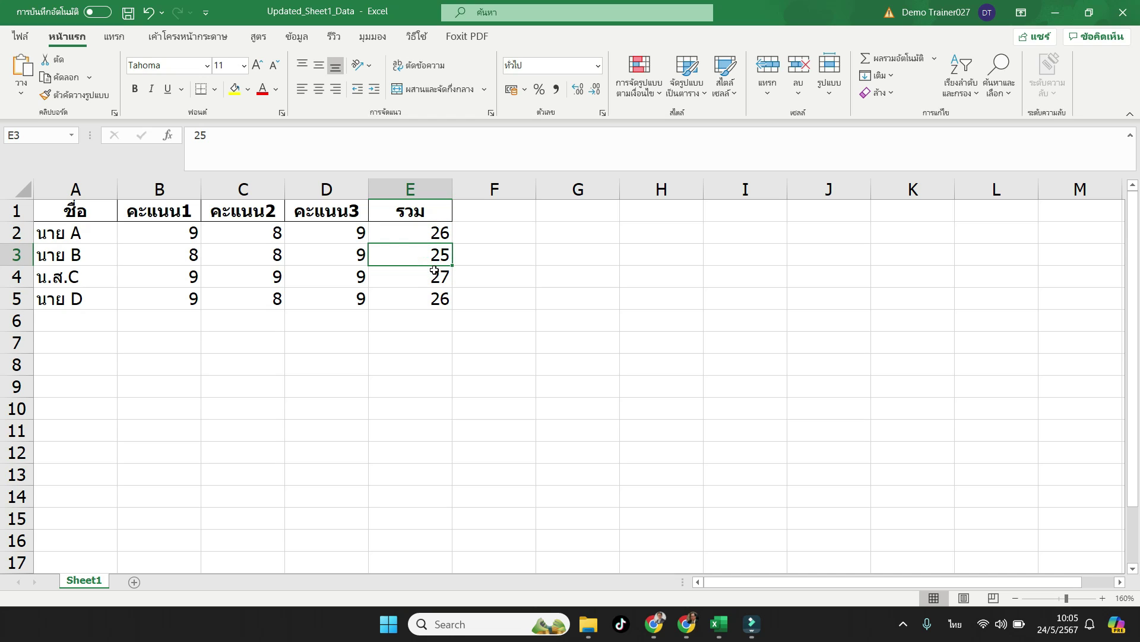
left_click(435, 277)
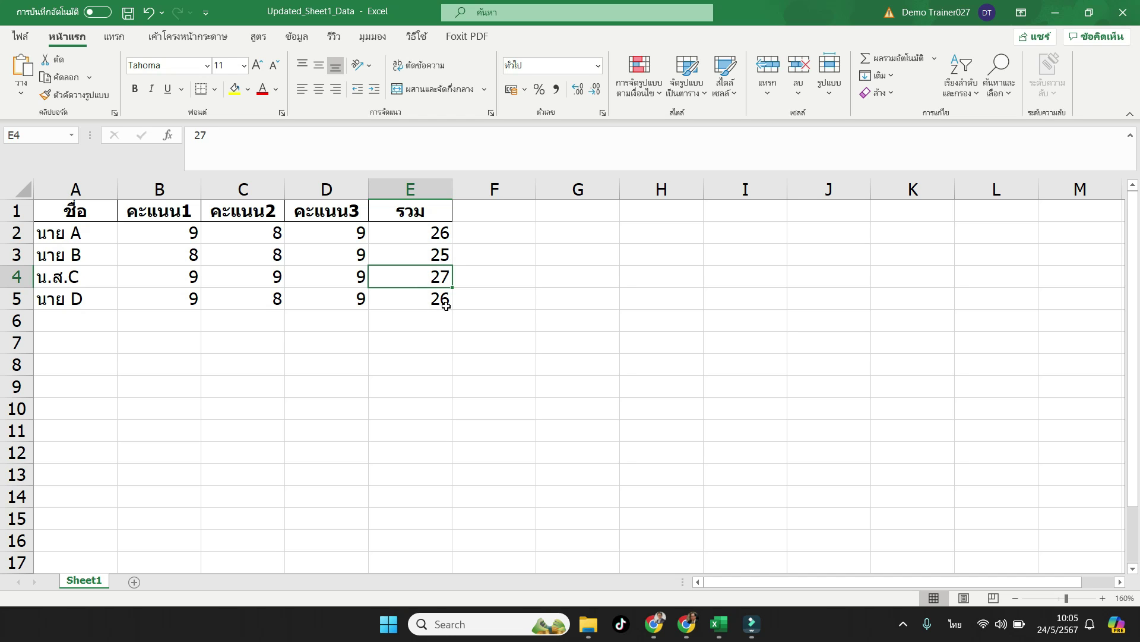
Close the Updated_Sheet1_Data workbook and minimize Excel to return to ChatGPT
left_click(1088, 12)
left_click(1049, 47)
left_click(1056, 12)
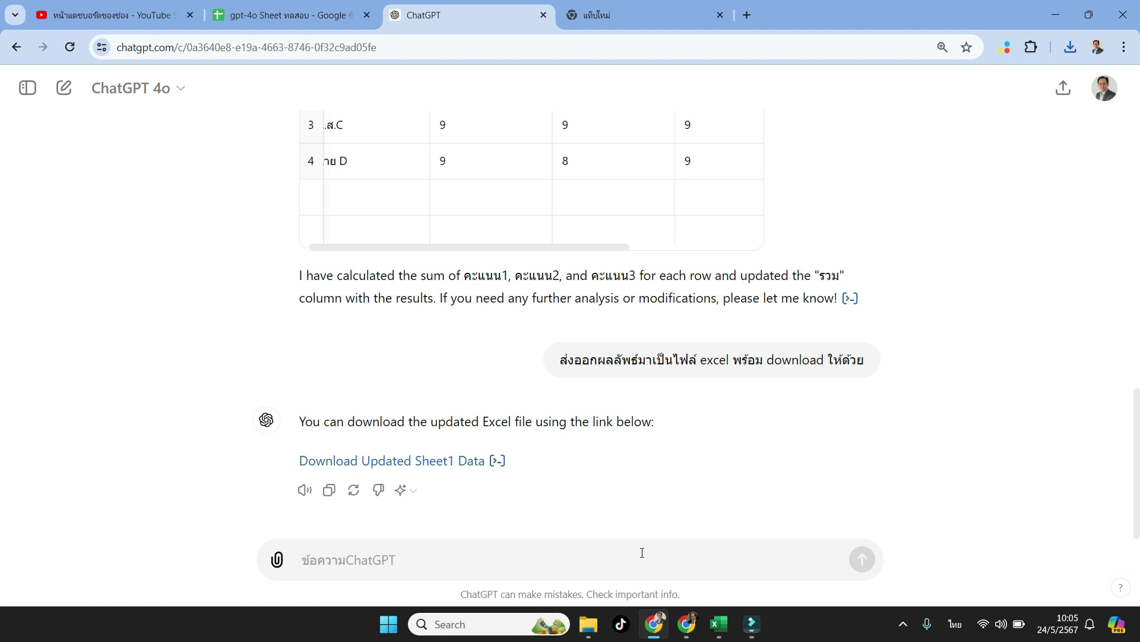
Start the Thai prompt 'ส่งออกผลลัพธ์มาเป็นไฟล์' to export the results again
key("grave")
type("lj")
key("BackSpace")
key("BackSpace")
key("BackSpace")
key("grave")
type("ส่งออกผลลัพธ์")
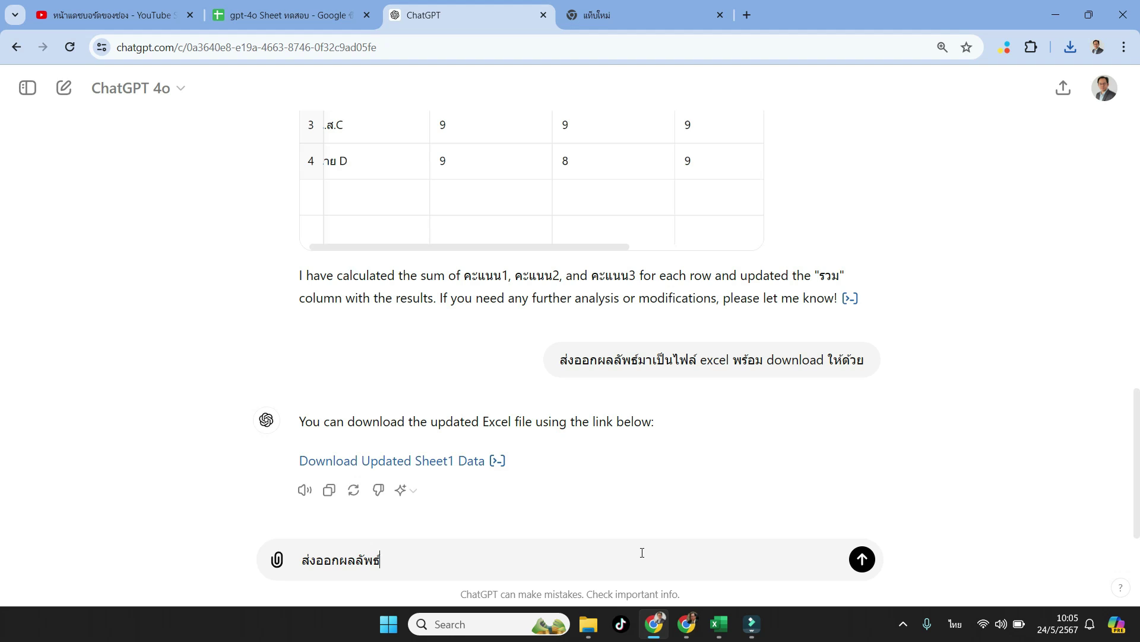
type("มาเป็น")
type("ม")
key("BackSpace")
type("ไฟล์")
Add 'exce อีกครั้ง พร้อมสูตรของการคำนวณ', send, and download Updated Sheet1 Data with Formula
key("grave")
type("excel")
key("grave")
type("อีกครั้ง พร้อมสูตรของการคำนวณ")
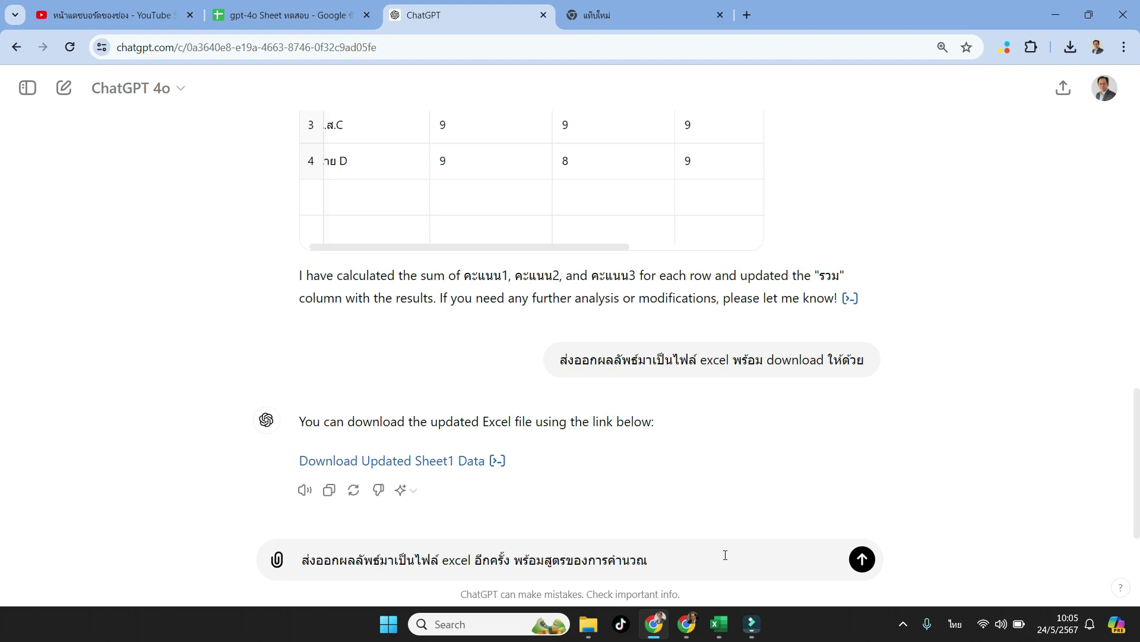
left_click(864, 561)
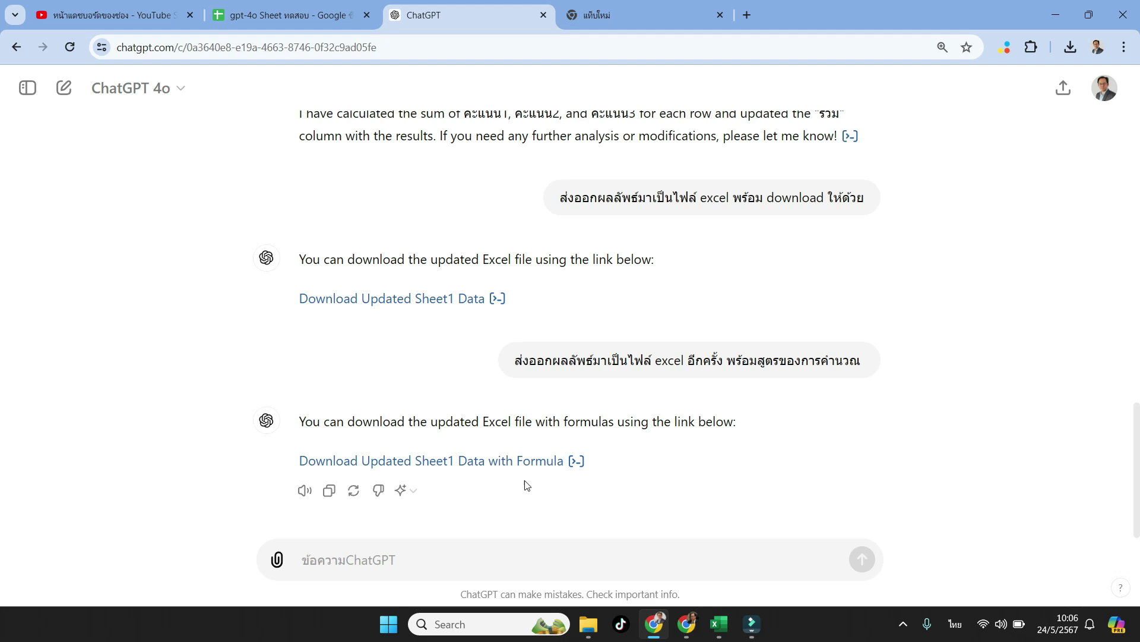
left_click(513, 465)
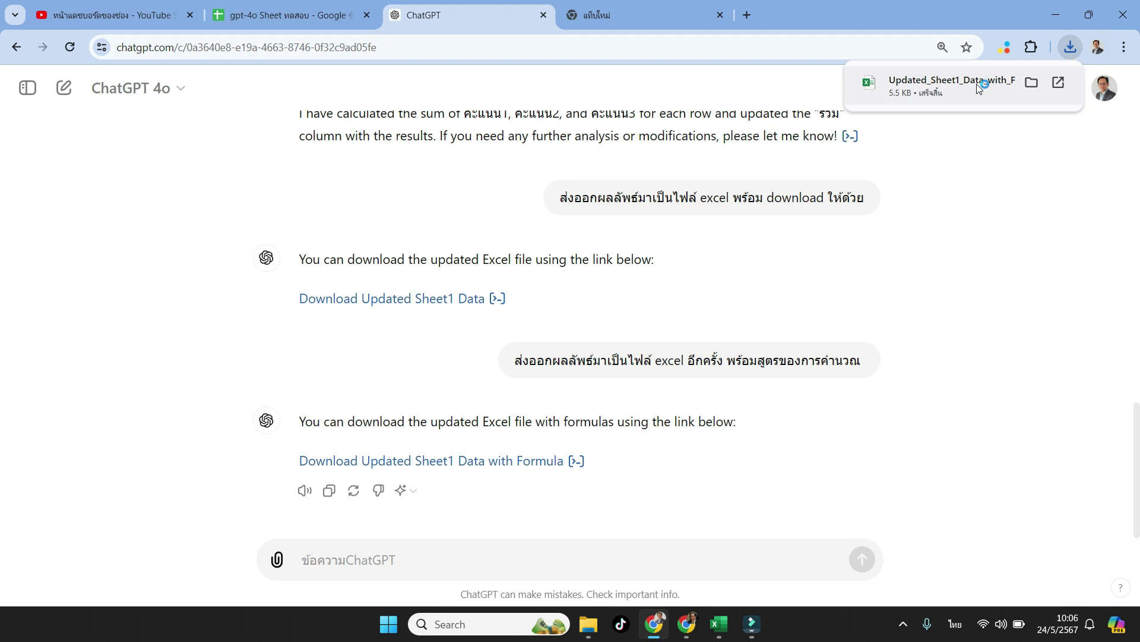
Open Updated_Sheet1_Data_with_Formula in Excel, enable editing, and inspect the รวม formulas in E2–E5
left_click(977, 83)
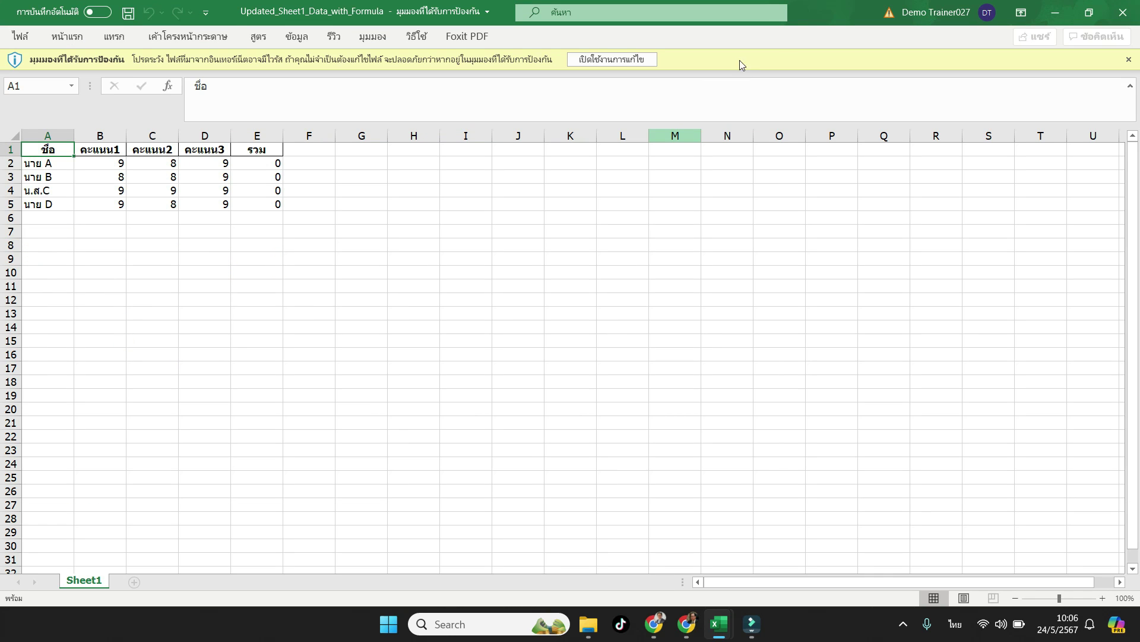
left_click(609, 58)
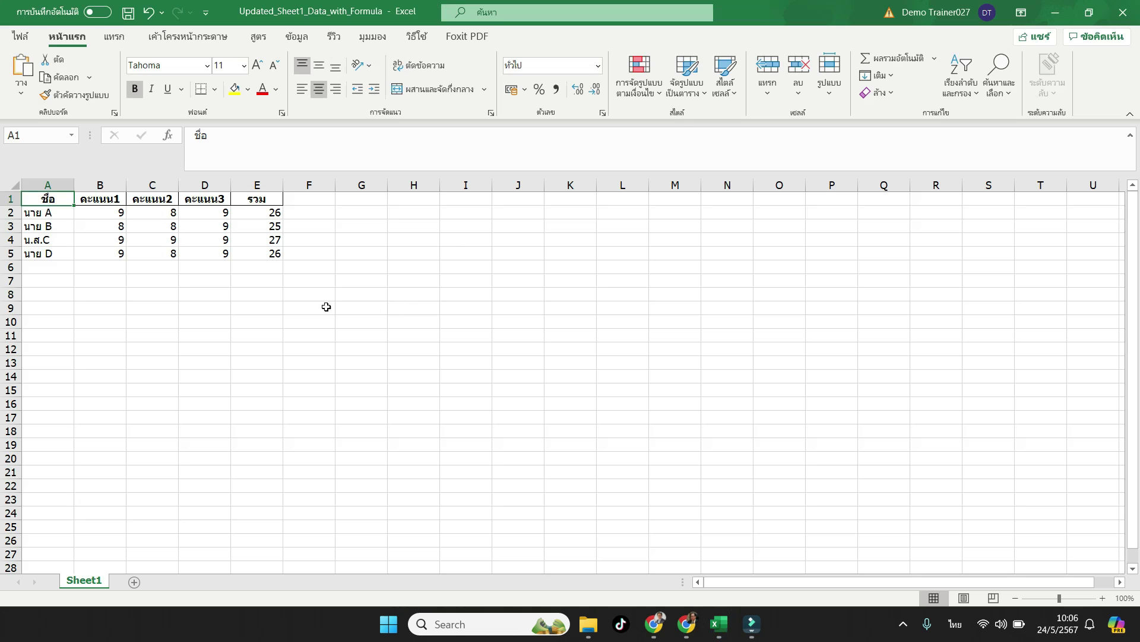
left_click(209, 217)
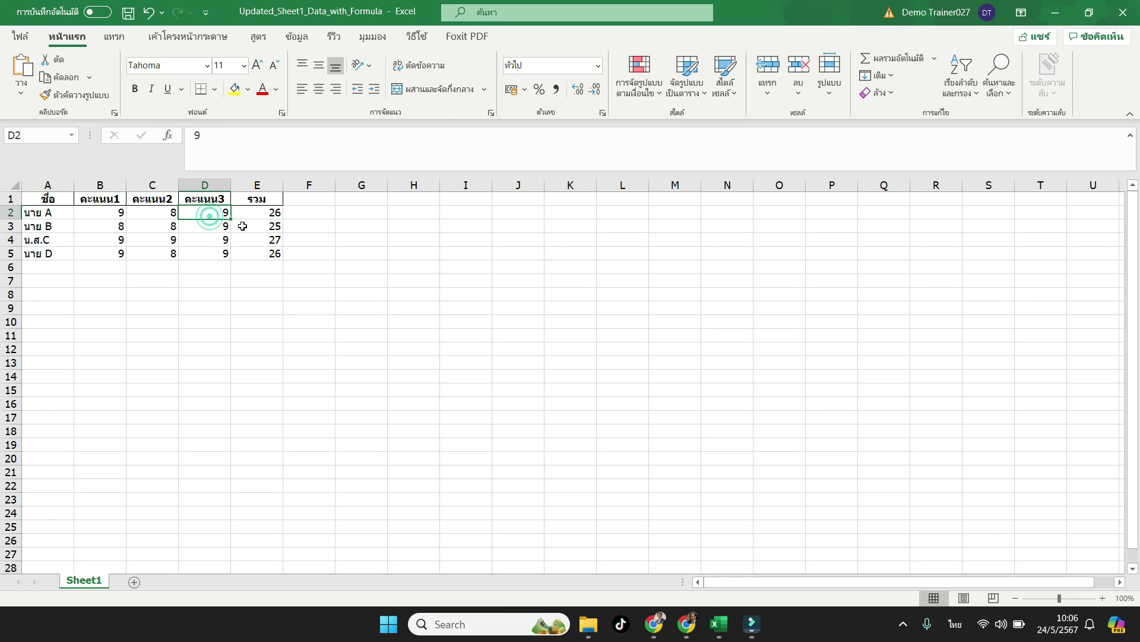
left_click(272, 215)
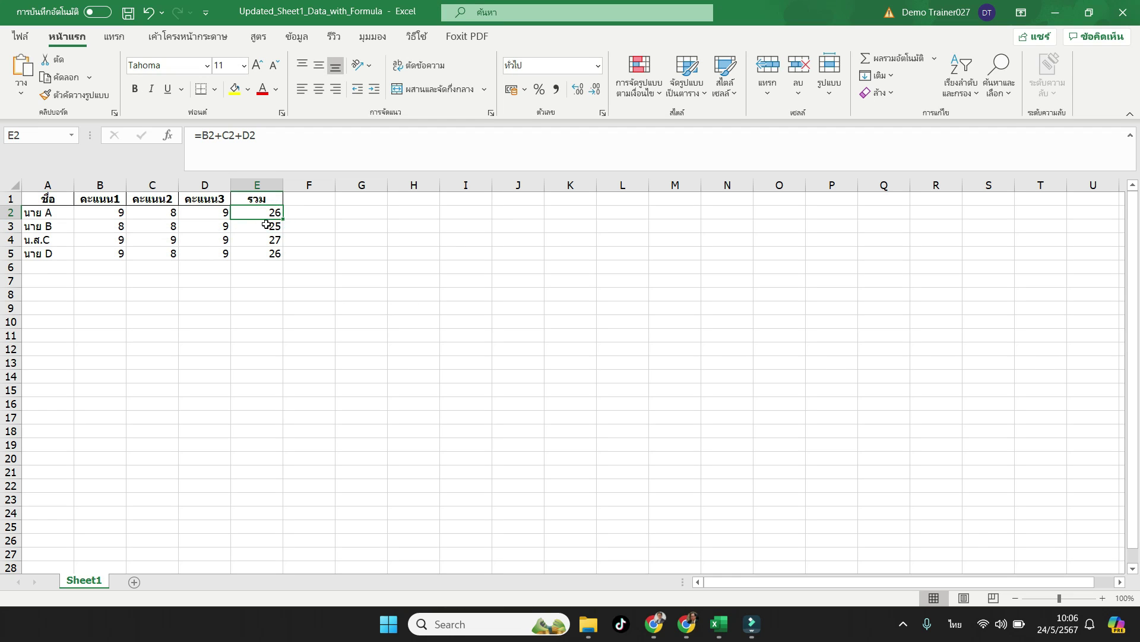
left_click(265, 226)
left_click(269, 239)
left_click(269, 251)
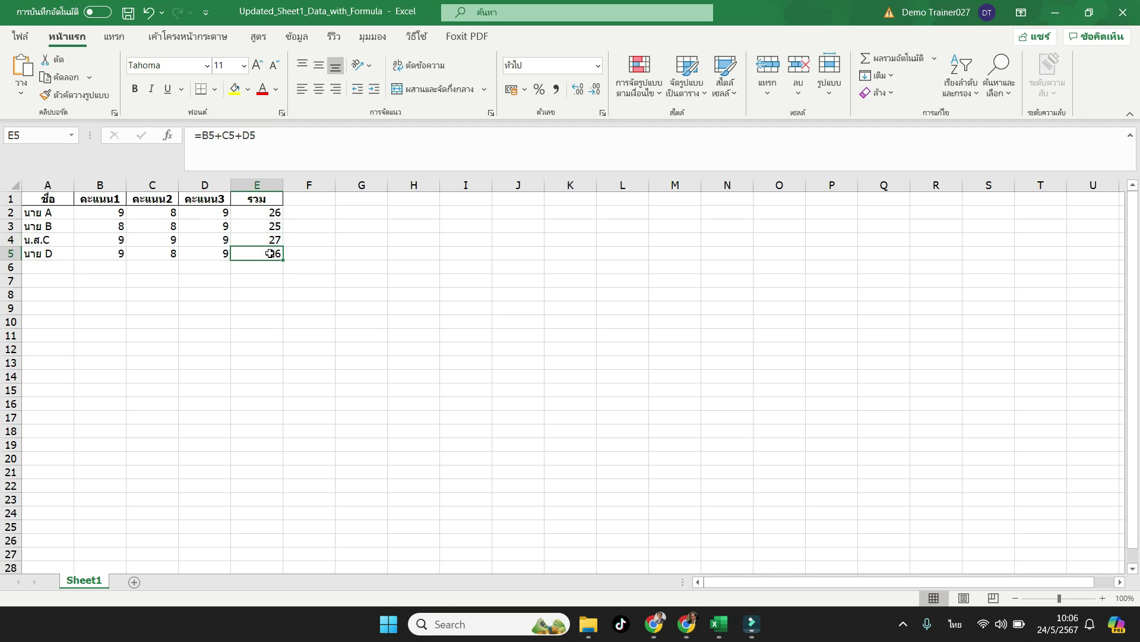
Recheck each รวม total in E2–E5, confirming live formulas like =B5+C5+D5
left_click(272, 214)
left_click(272, 226)
left_click(267, 240)
left_click(270, 253)
left_click(272, 212)
left_click(271, 227)
left_click(270, 253)
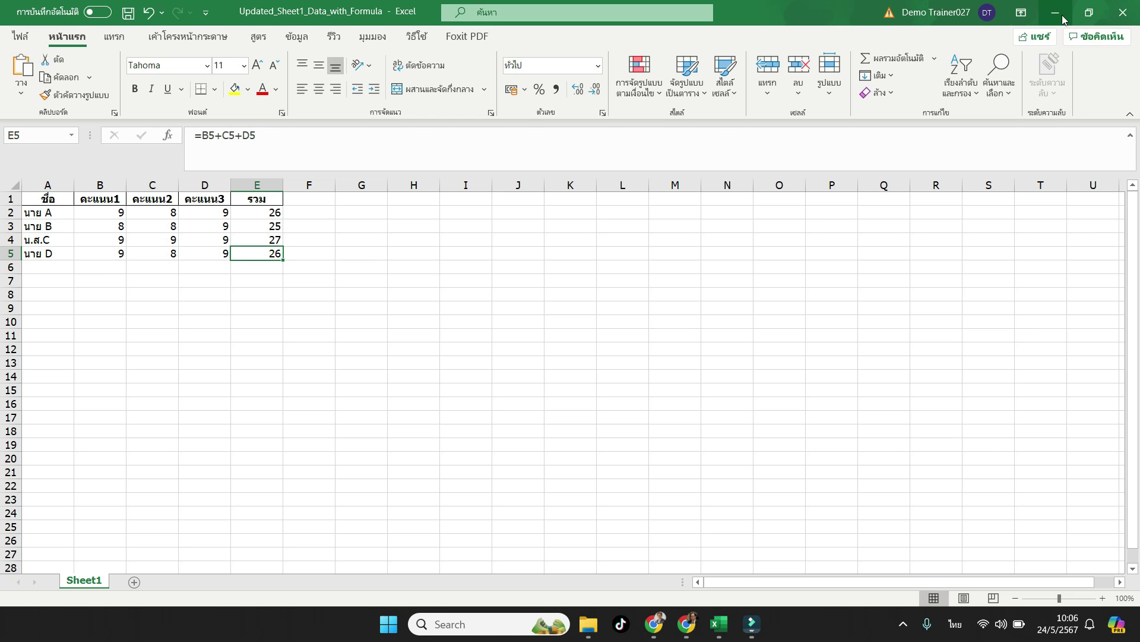
Back in the ChatGPT chat, highlight the Excel export request and the formula request
left_click(668, 628)
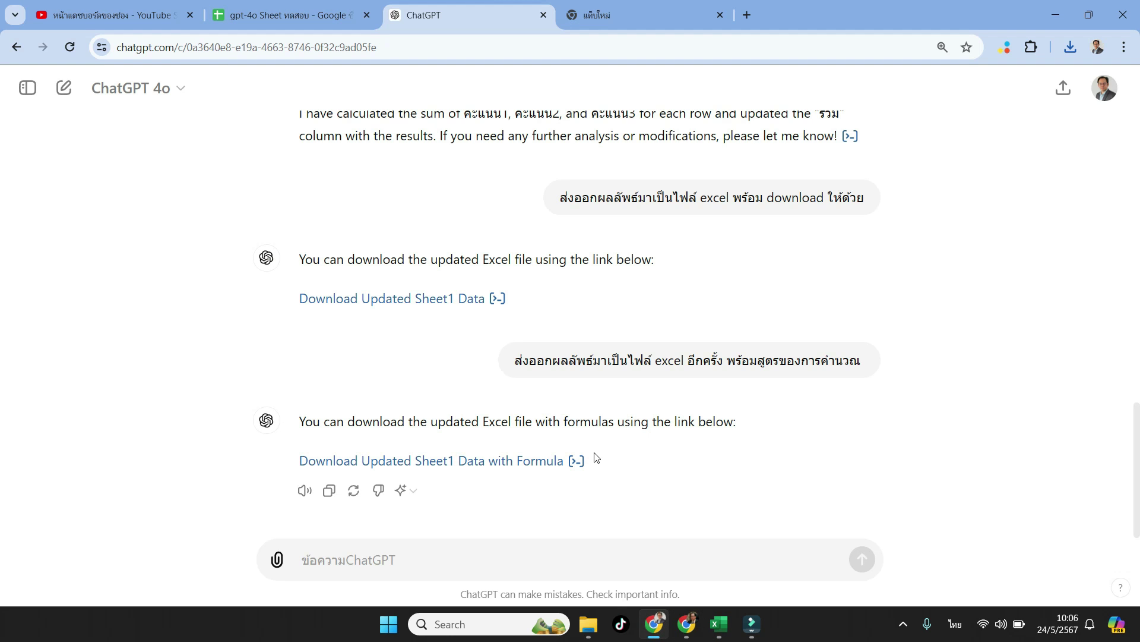
mouse_move(517, 441)
left_click_drag(568, 197, 854, 193)
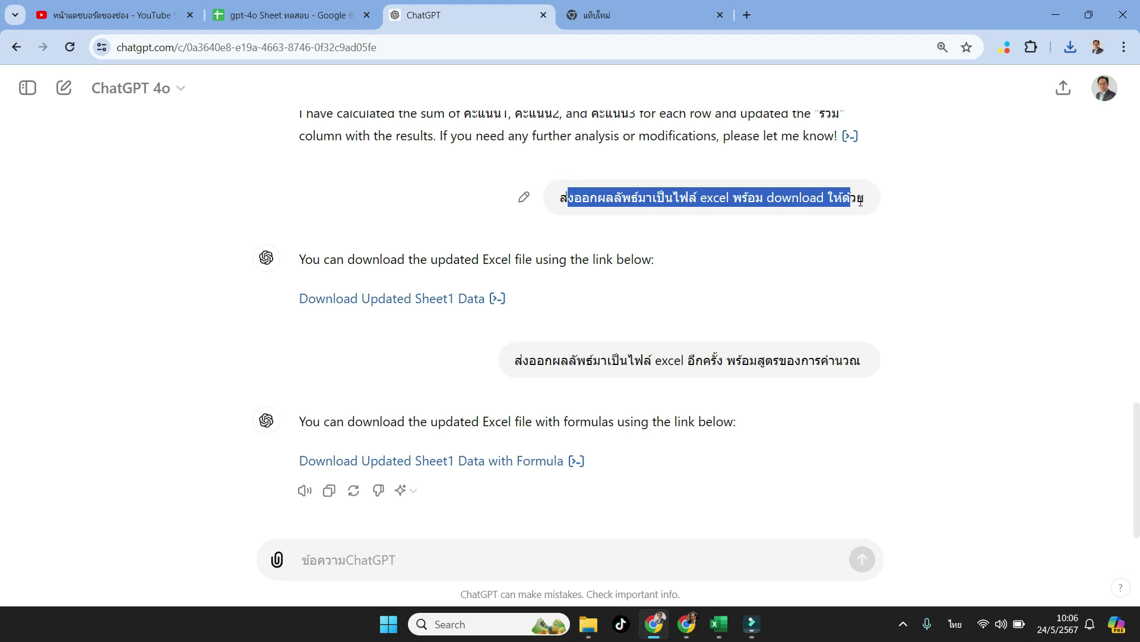
mouse_move(689, 360)
left_click_drag(634, 360, 858, 366)
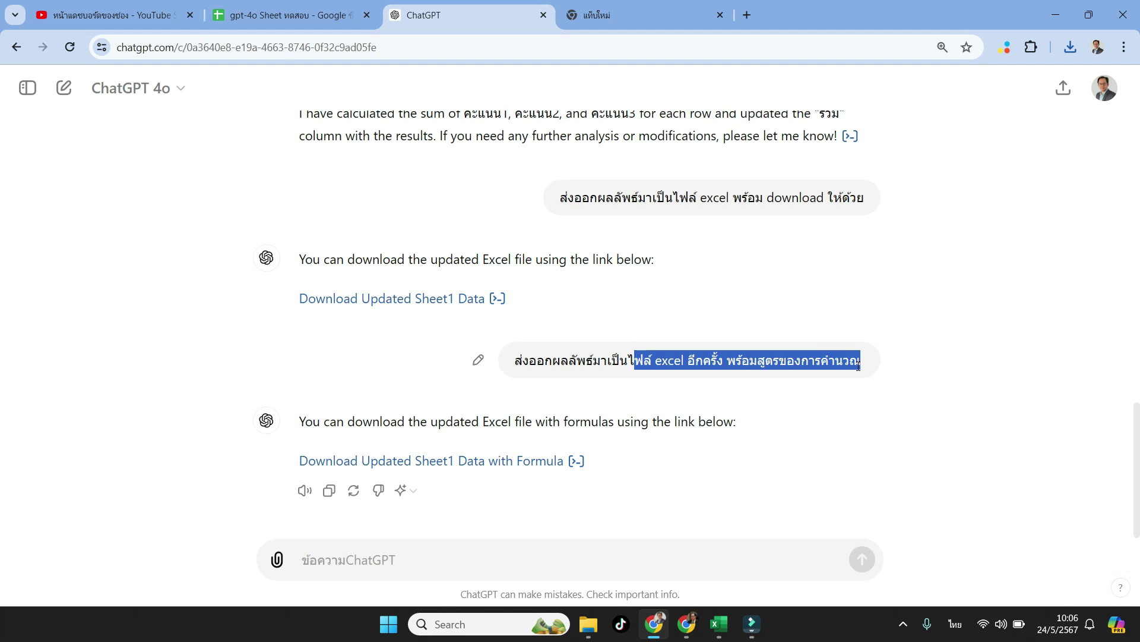
Review the summed score table across its columns, then return to the Excel download replies
scroll(840, 342, "up", 3)
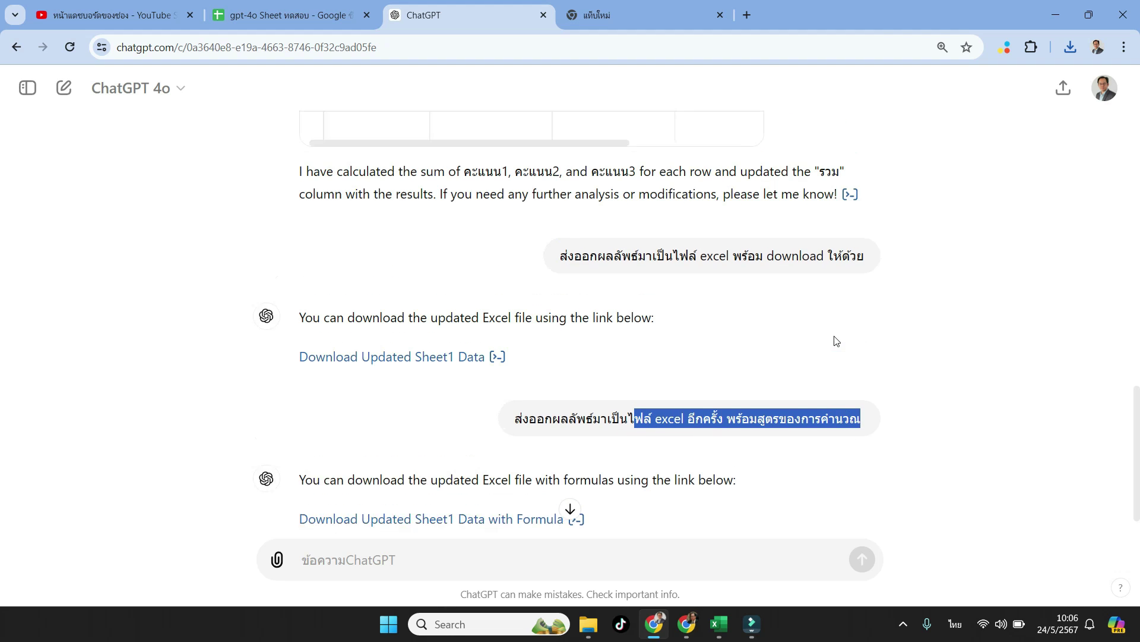
scroll(834, 338, "up", 3)
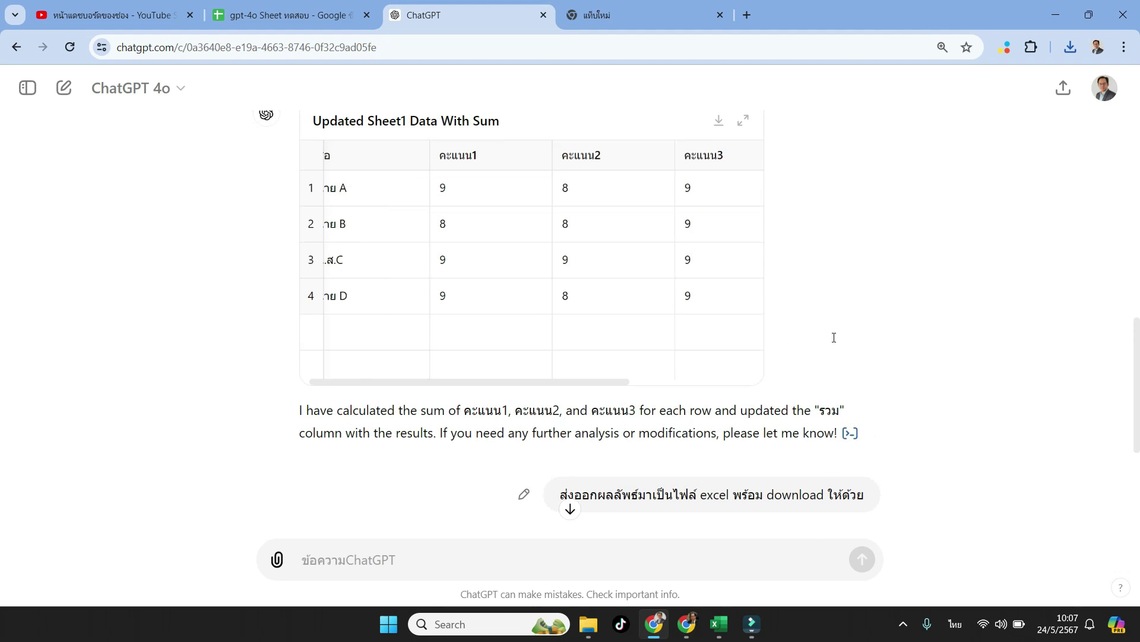
scroll(832, 339, "up", 2)
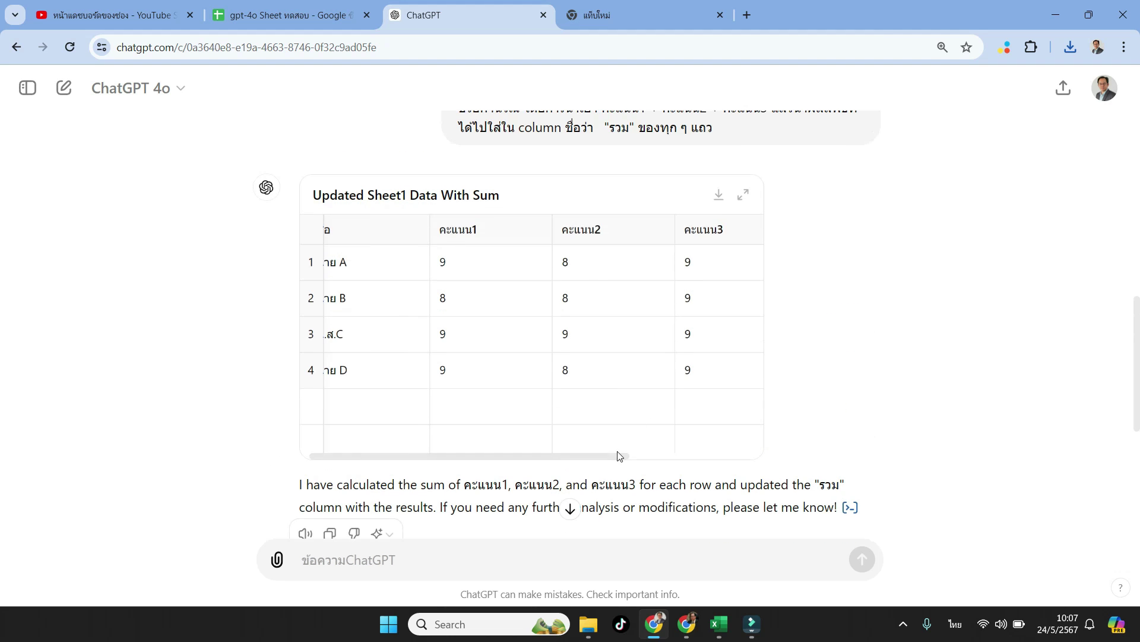
mouse_move(621, 455)
left_mouse_down()
mouse_move(734, 457)
mouse_move(556, 457)
left_mouse_up()
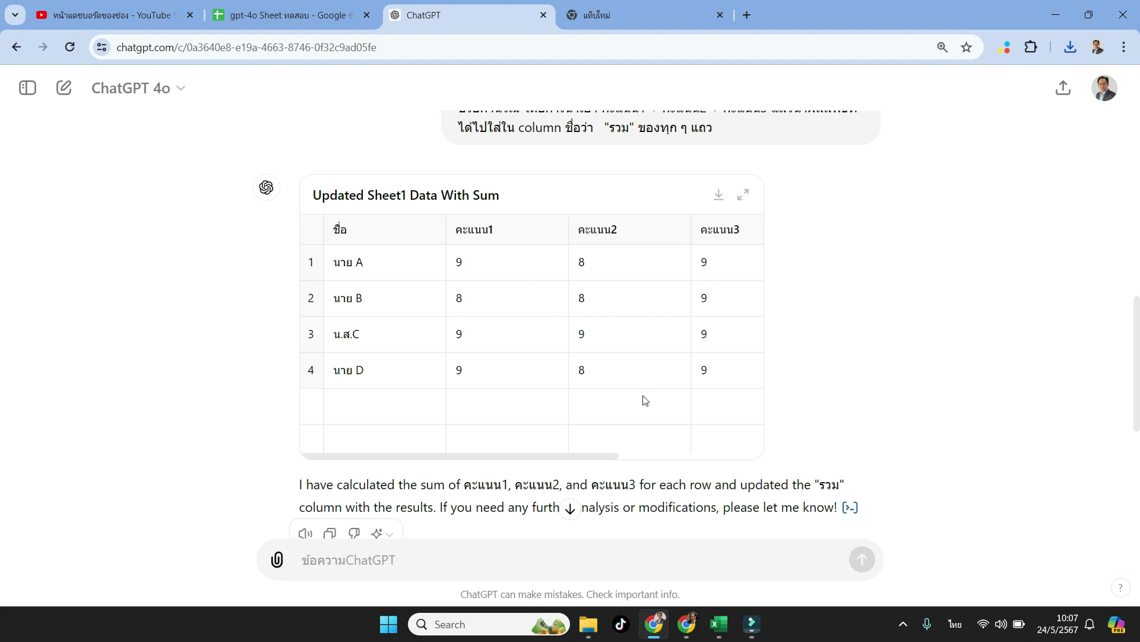
scroll(645, 400, "down", 2)
scroll(645, 401, "down", 1)
scroll(646, 403, "down", 2)
scroll(646, 404, "down", 1)
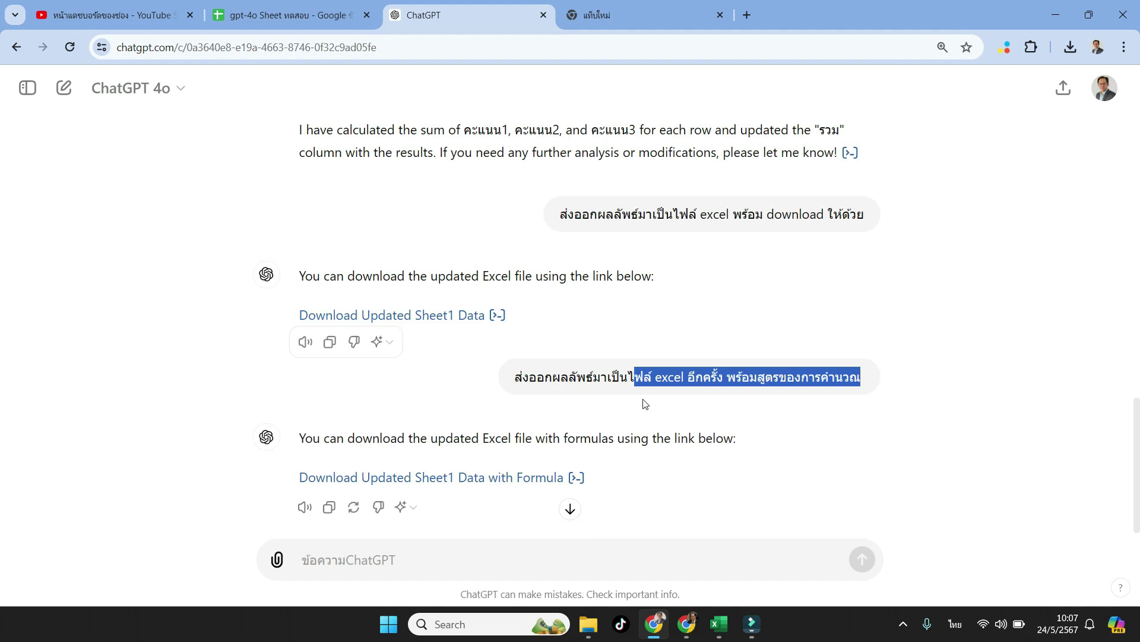